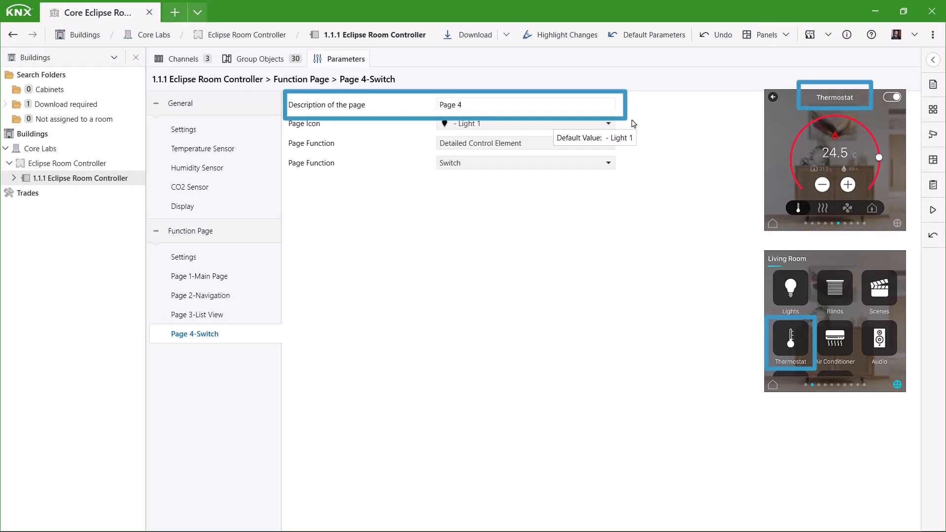
Browse the available page icons for Page 4 without changing the selection
left_click(605, 127)
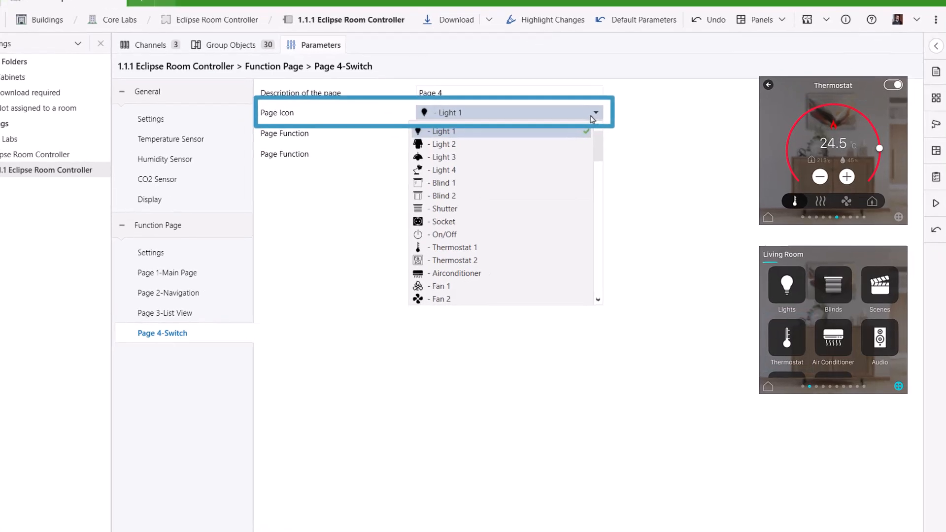
scroll(536, 213, "down", 10)
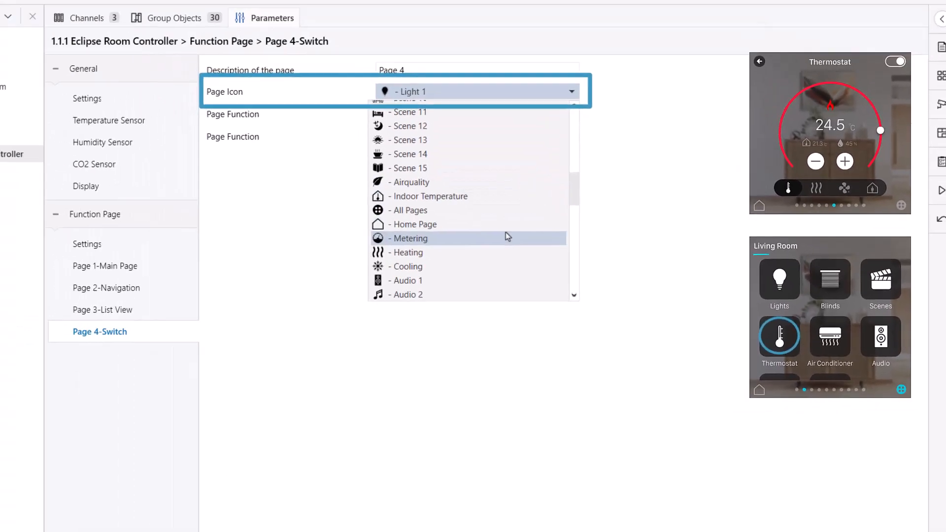
scroll(500, 241, "down", 8)
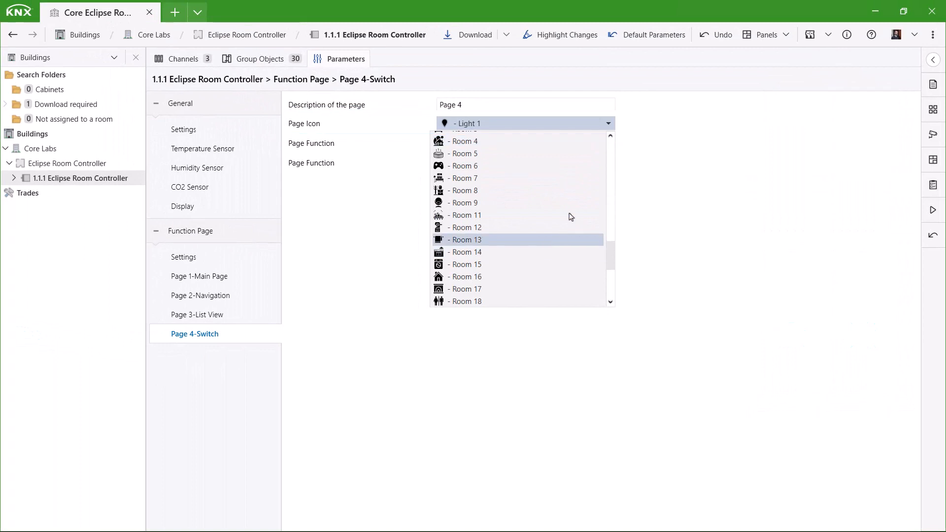
left_click(647, 134)
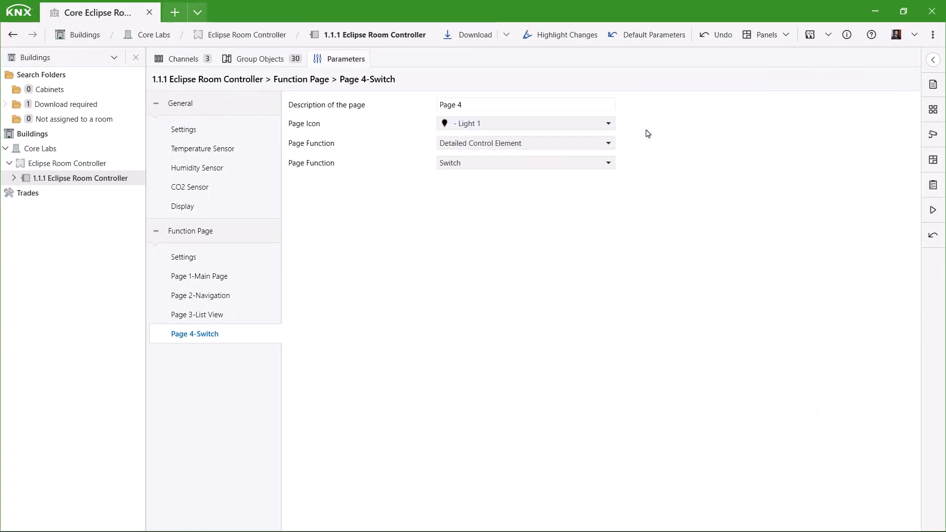
Set Page 4's function to RGBW Control and try the RGB and RGBW control types with their byte data types
left_click(608, 167)
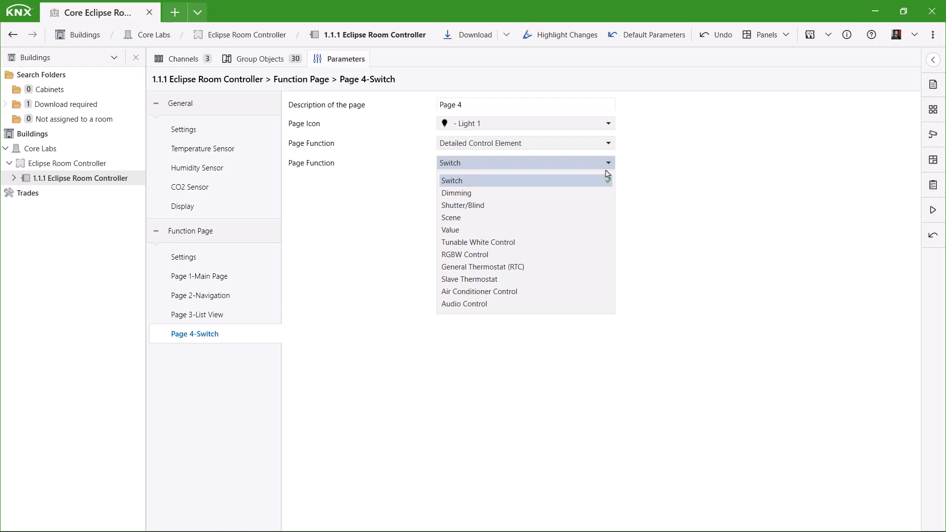
left_click(520, 256)
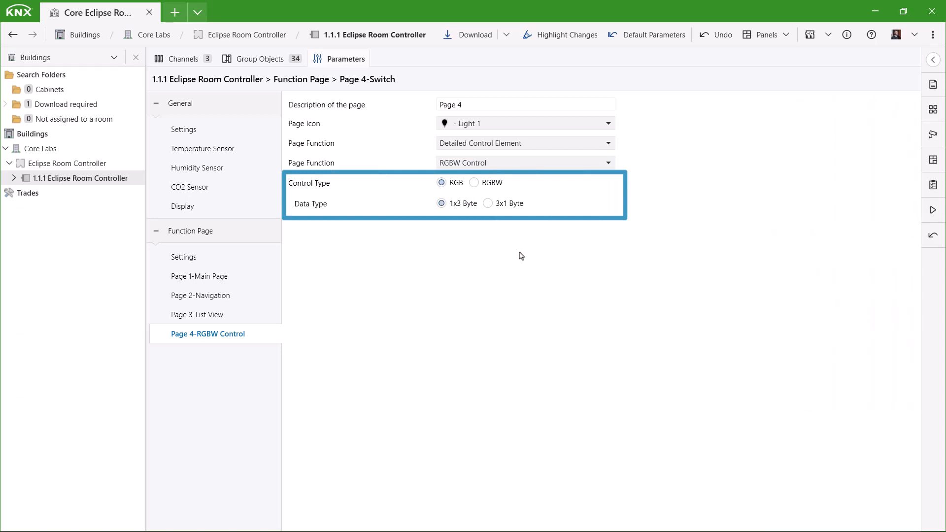
left_click(489, 205)
left_click(441, 204)
left_click(476, 183)
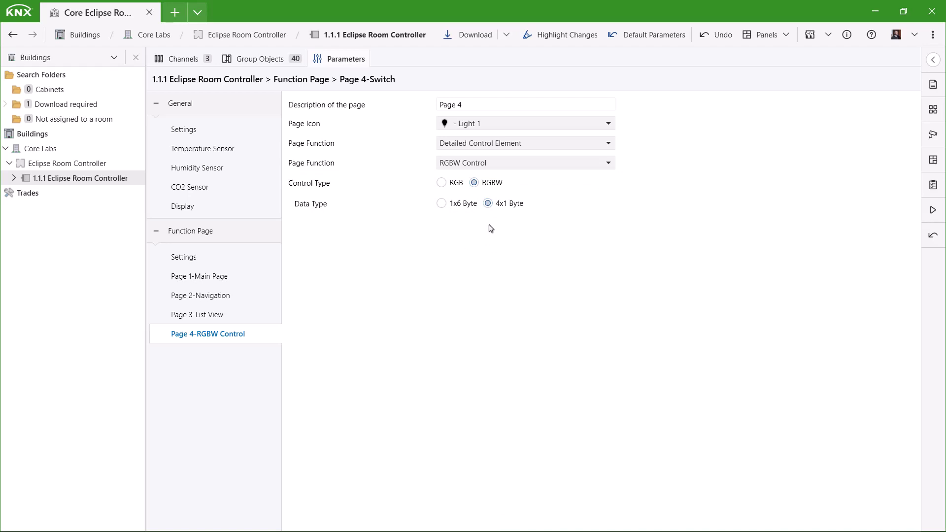
Set Page 4's function to General Thermostat (RTC) and its control mode to Heating And Cooling
left_click(560, 165)
left_click(530, 268)
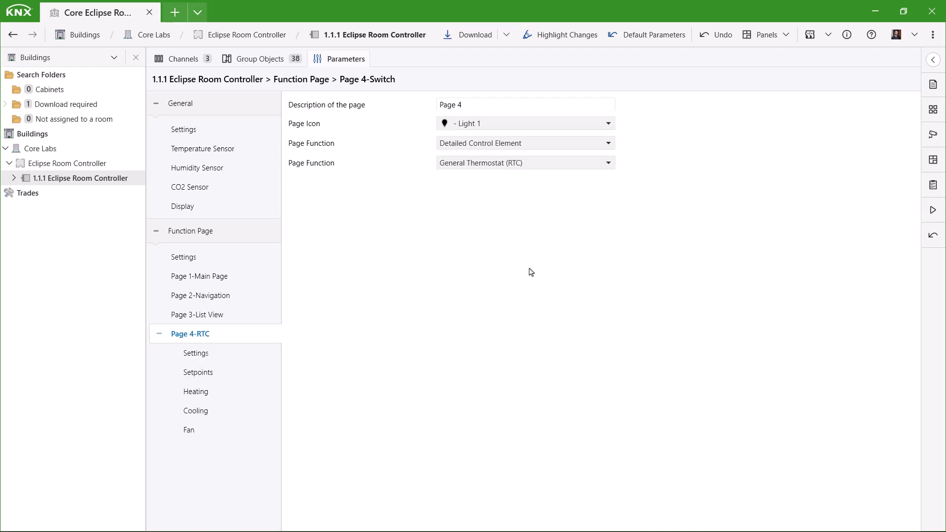
left_click(197, 355)
left_click(540, 105)
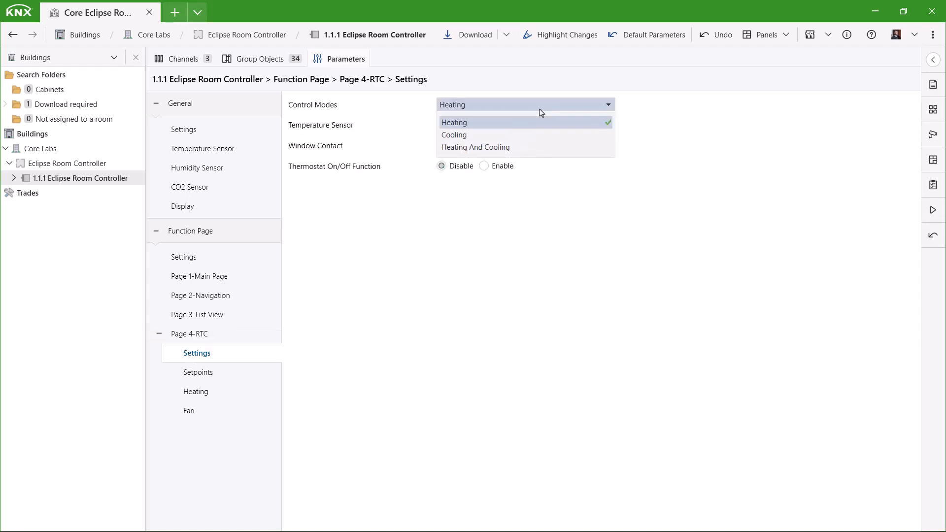
left_click(545, 135)
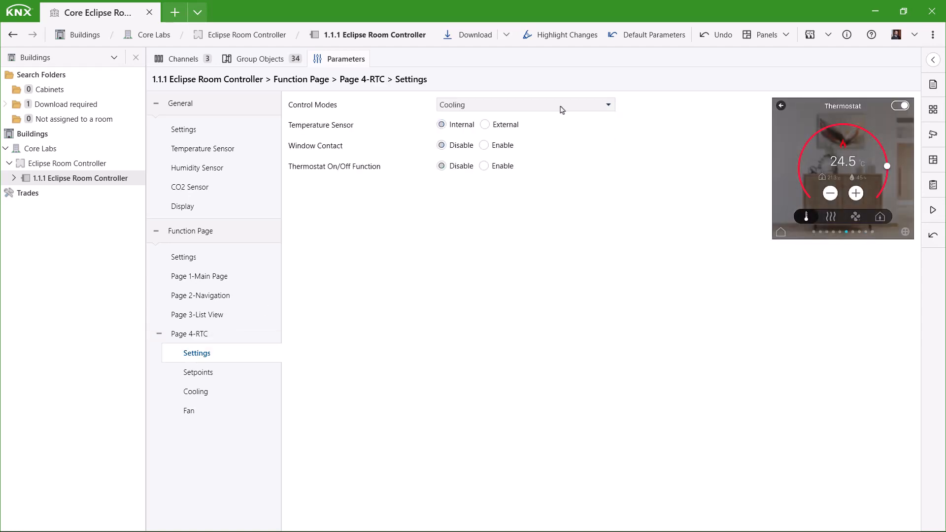
left_click(560, 106)
left_click(553, 148)
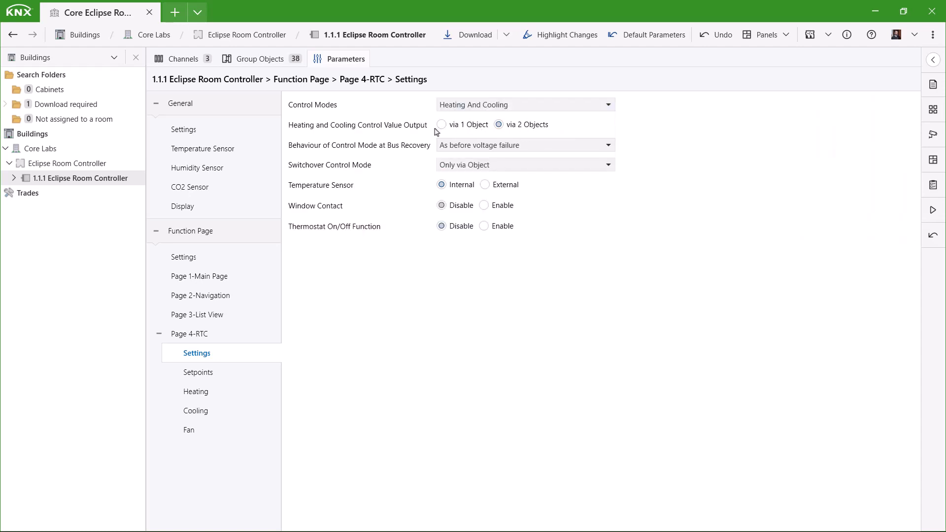
Set the thermostat's heating and cooling control value output to via 1 Object
left_click(442, 126)
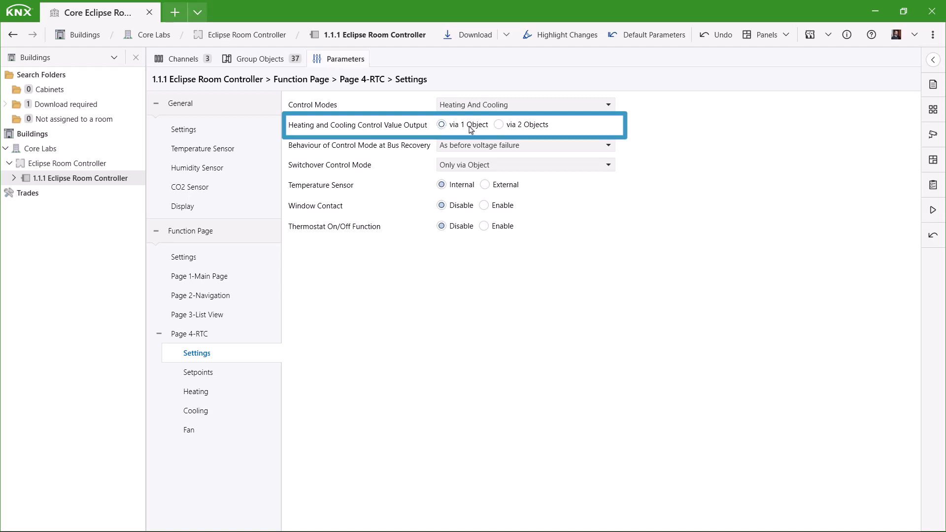
left_click(520, 131)
left_click(519, 130)
left_click(441, 128)
Review the thermostat's heating and cooling parameters and the options for control mode behaviour at bus recovery
left_click(212, 393)
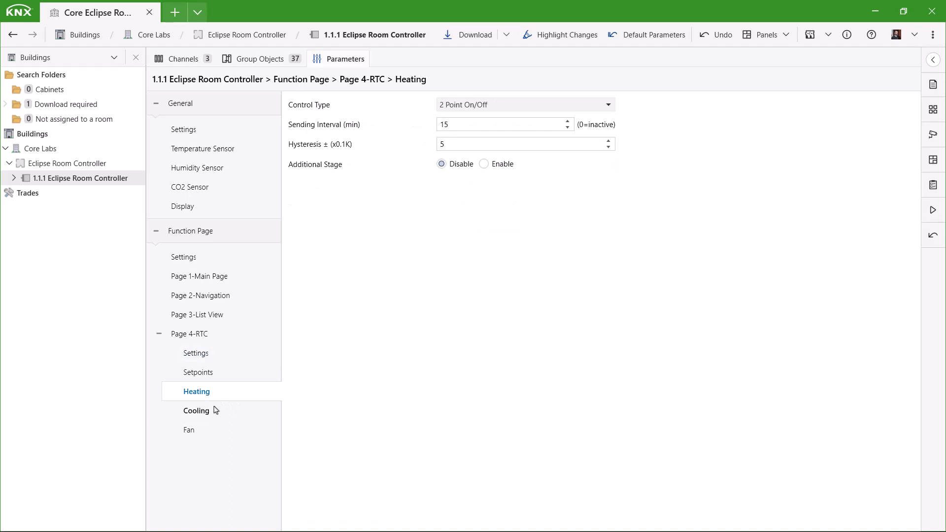
left_click(209, 415)
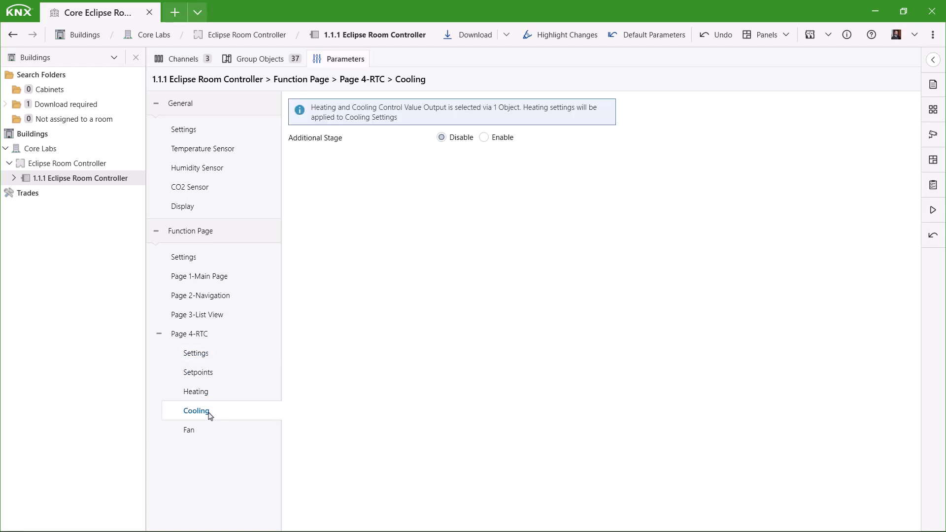
left_click(210, 356)
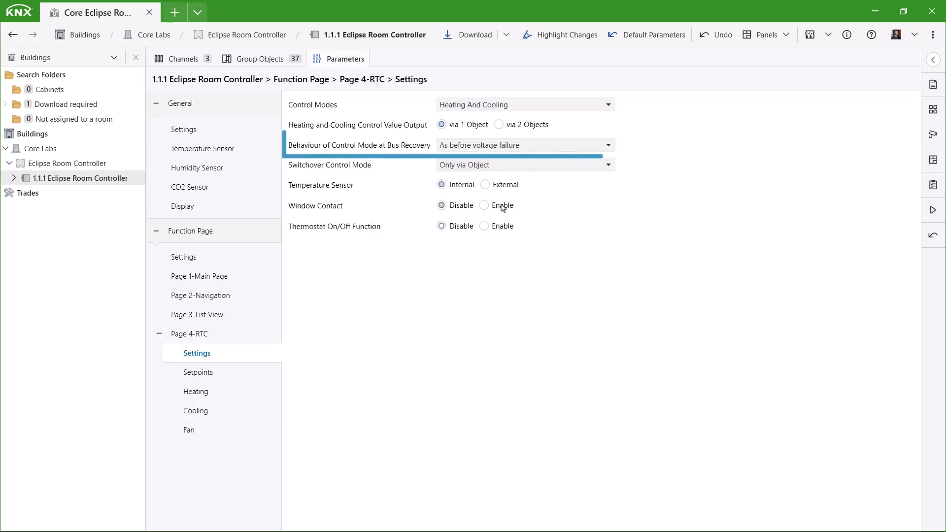
left_click(608, 145)
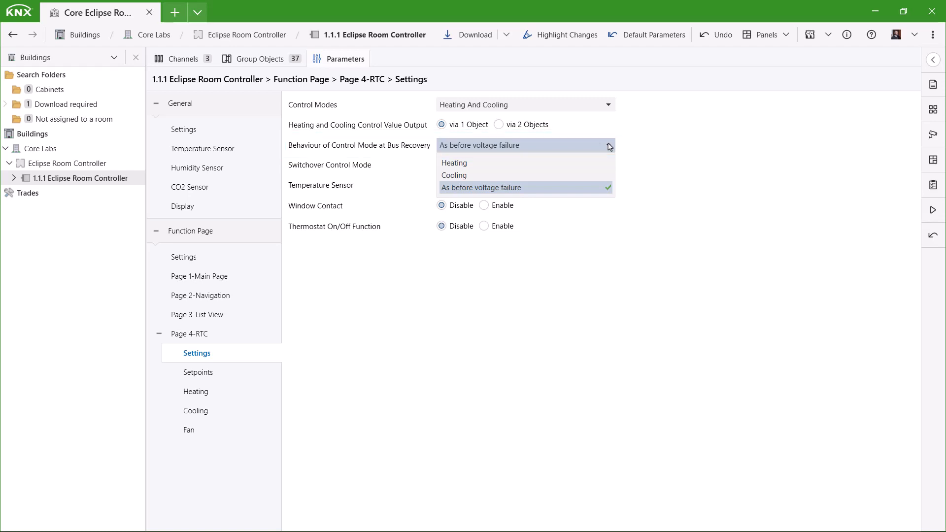
left_click(609, 146)
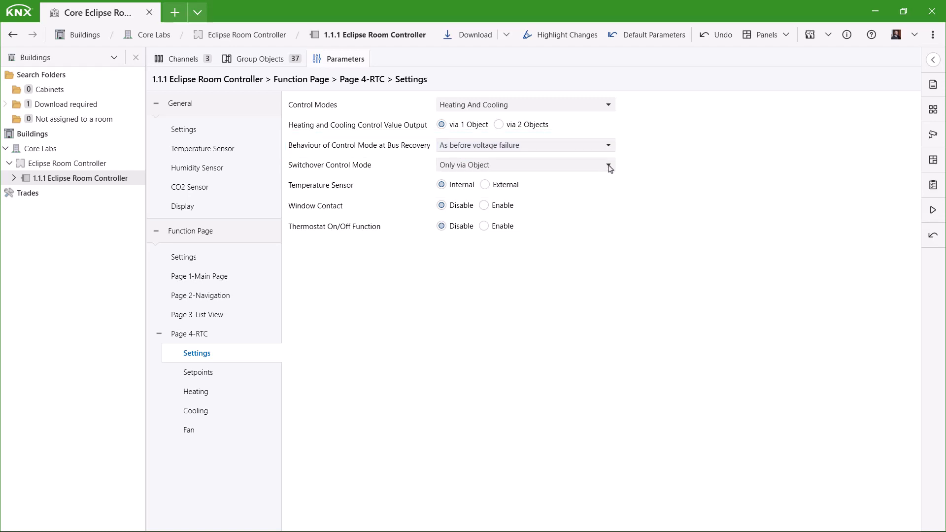
Set the thermostat's switchover control mode to Automatic
left_click(608, 166)
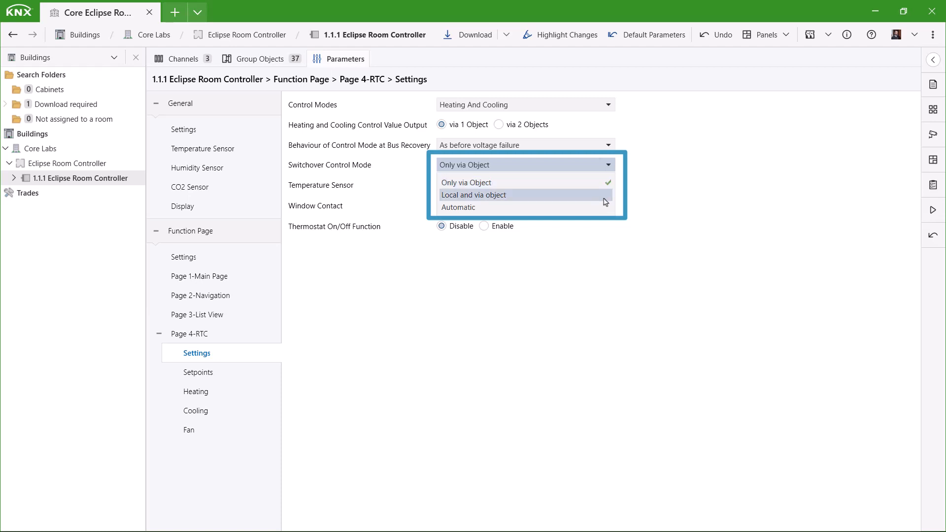
left_click(605, 199)
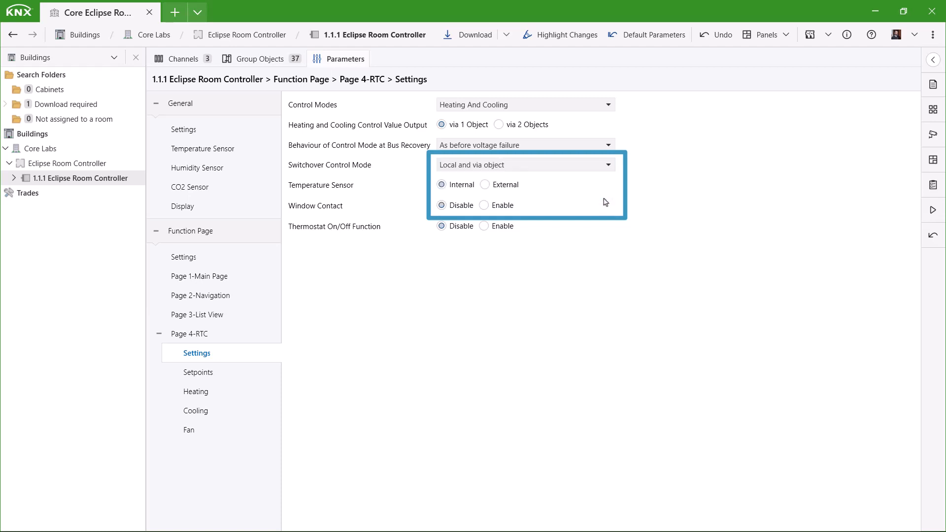
left_click(609, 168)
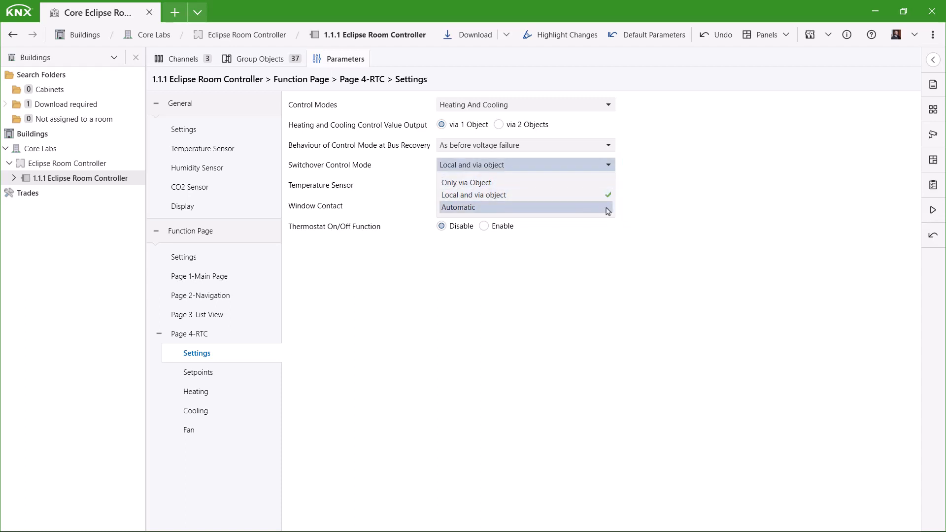
left_click(606, 208)
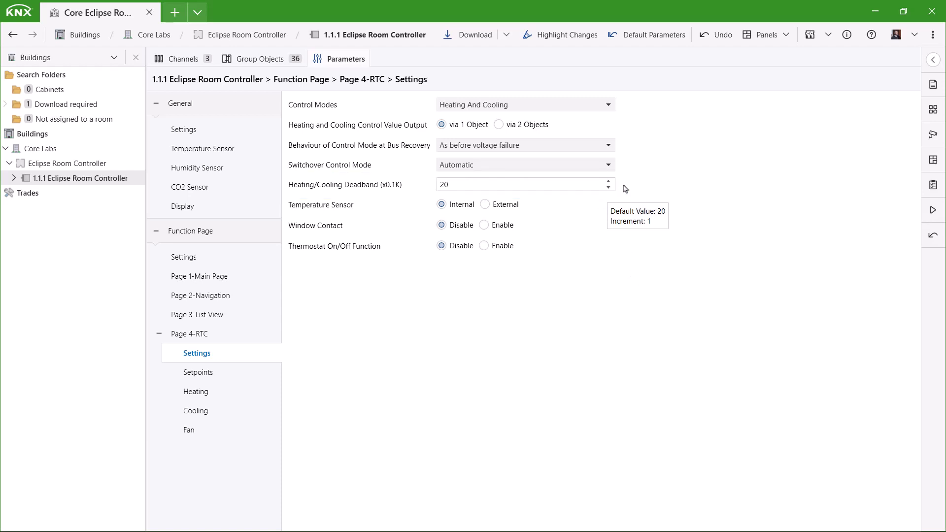
Try the external temperature sensor, window contact and thermostat on/off options, returning each to its default
left_click(485, 206)
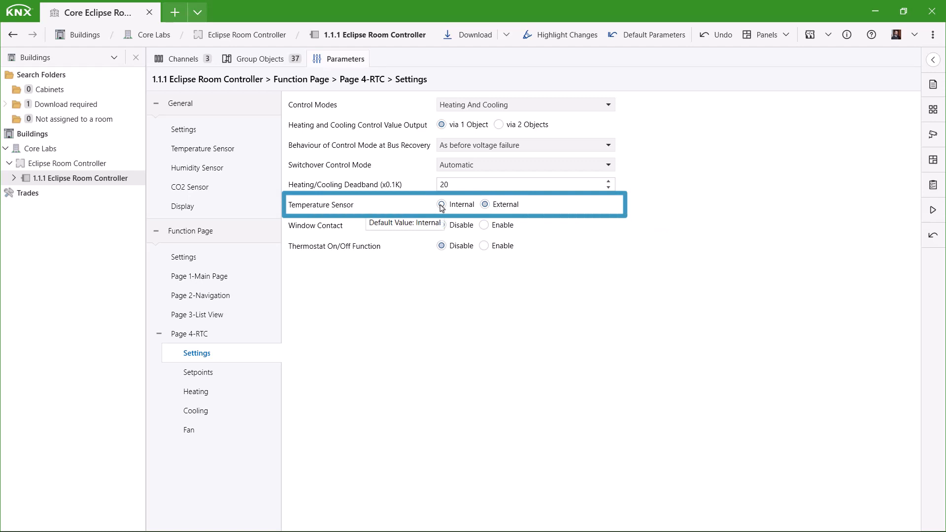
left_click(441, 205)
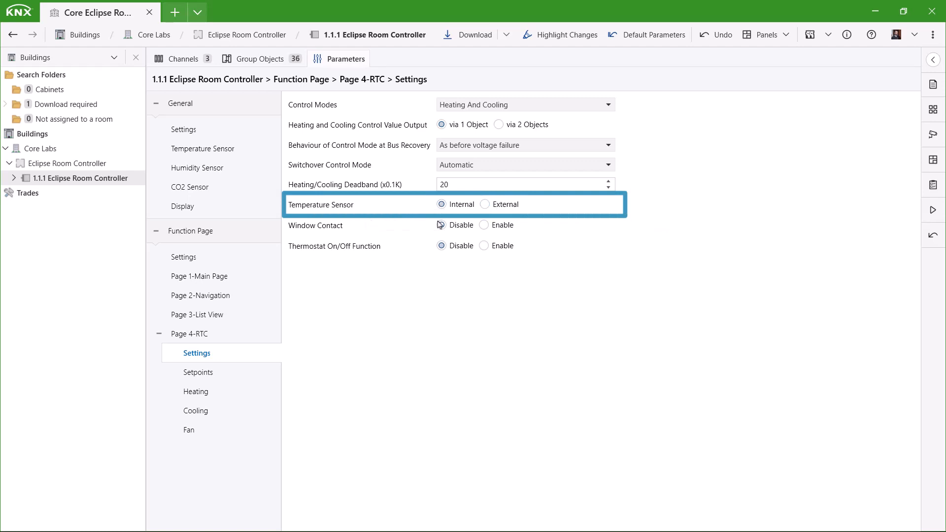
left_click(517, 231)
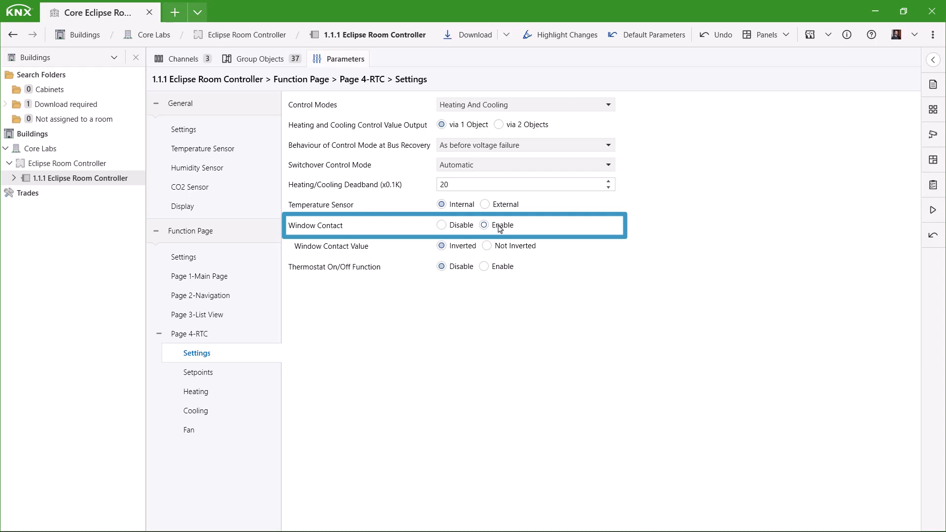
left_click(460, 226)
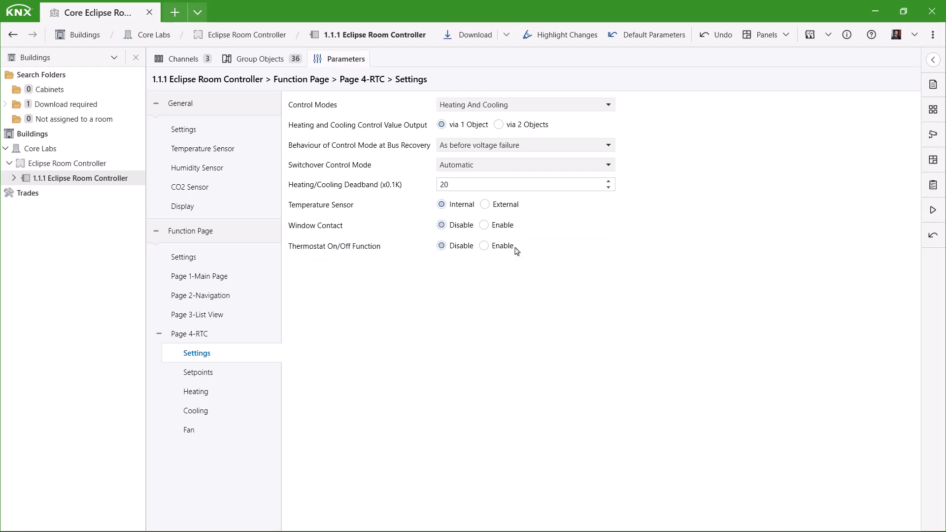
left_click(507, 250)
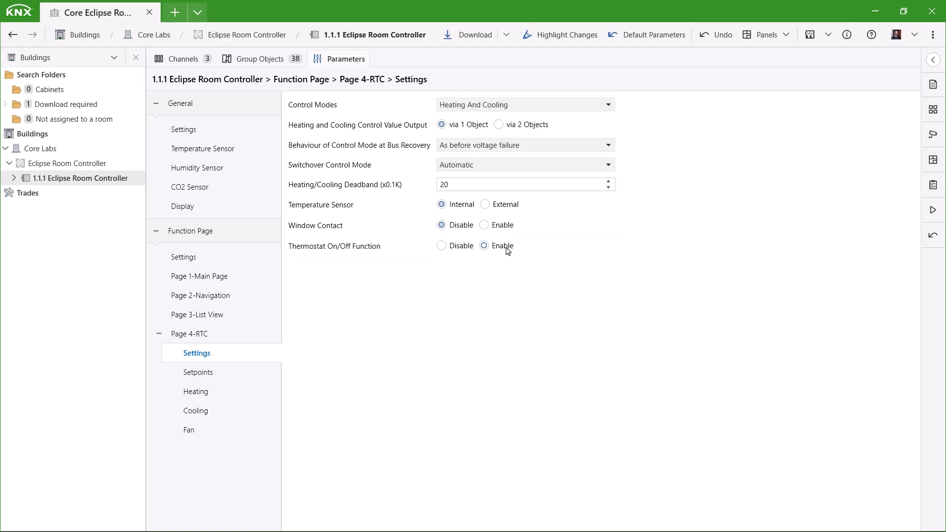
left_click(462, 248)
Set the thermostat's minimum setpoint value to 18 and maximum to 30, keeping the setpoint step value at 0.5 K
left_click(199, 373)
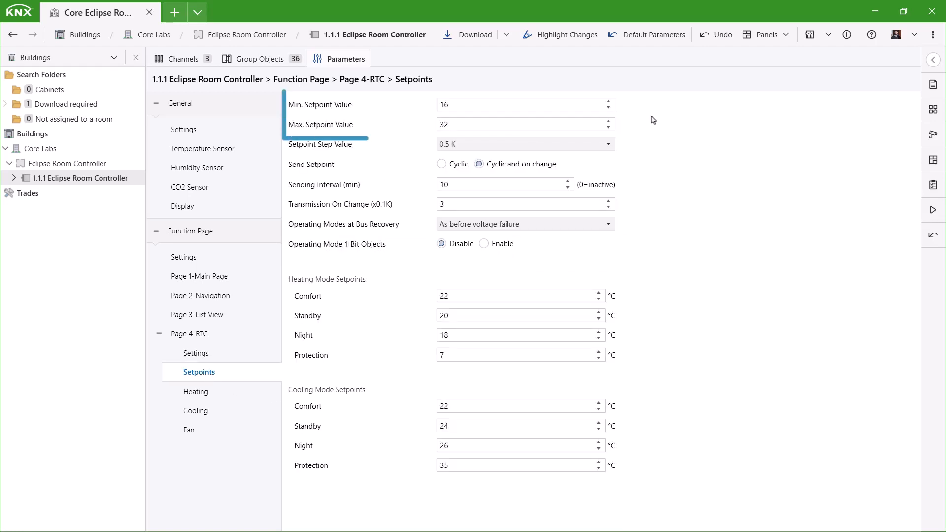
left_click(609, 102)
left_click(610, 102)
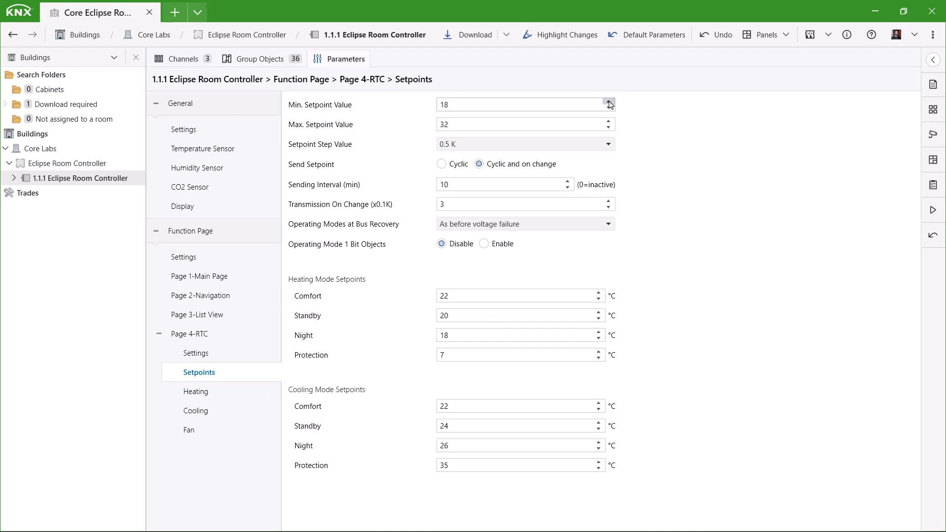
left_click(609, 128)
left_click(609, 128)
left_click(584, 144)
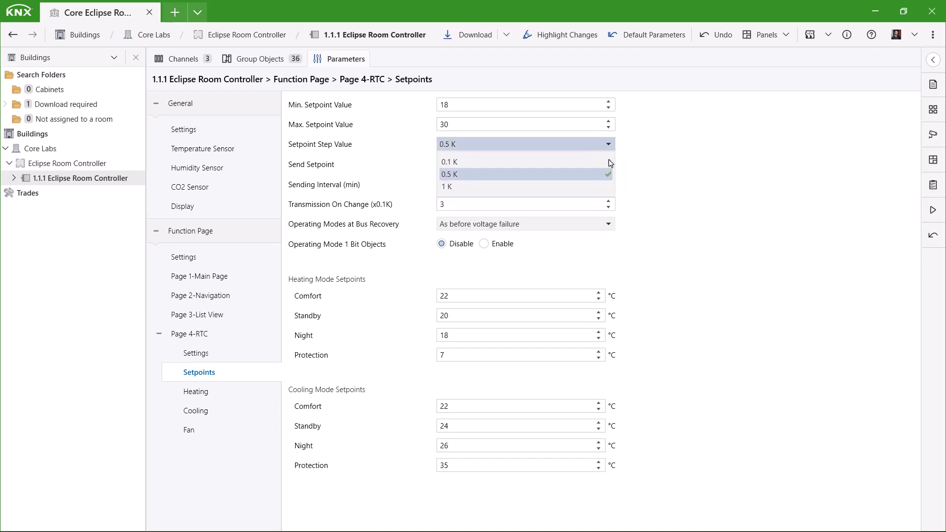
left_click(609, 174)
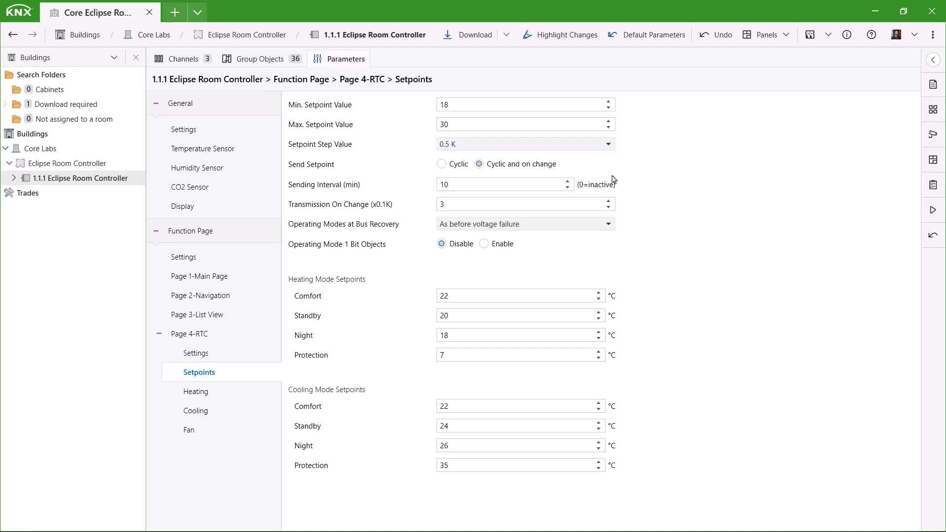
Set the setpoint sending interval to 14 minutes and the transmission on change to 5 (x0.1K)
left_click(567, 181)
left_click(567, 180)
left_click(567, 181)
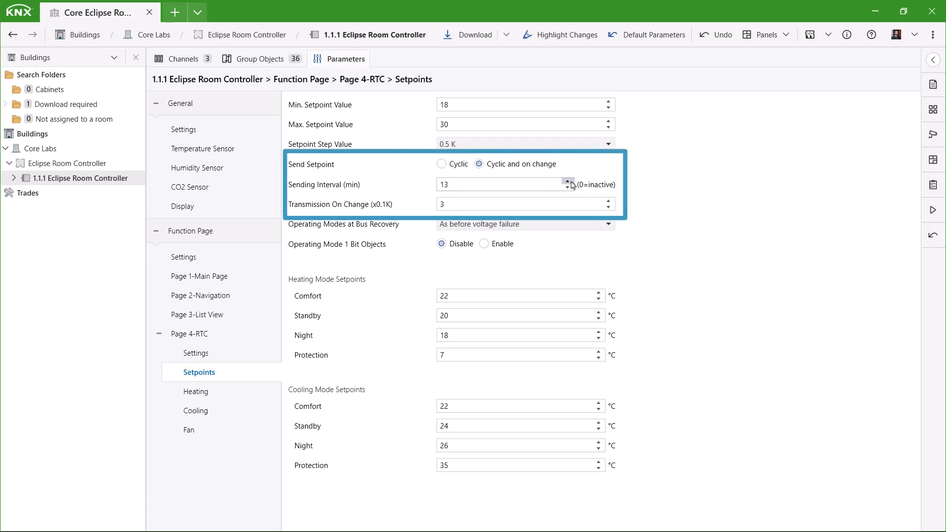
left_click(568, 181)
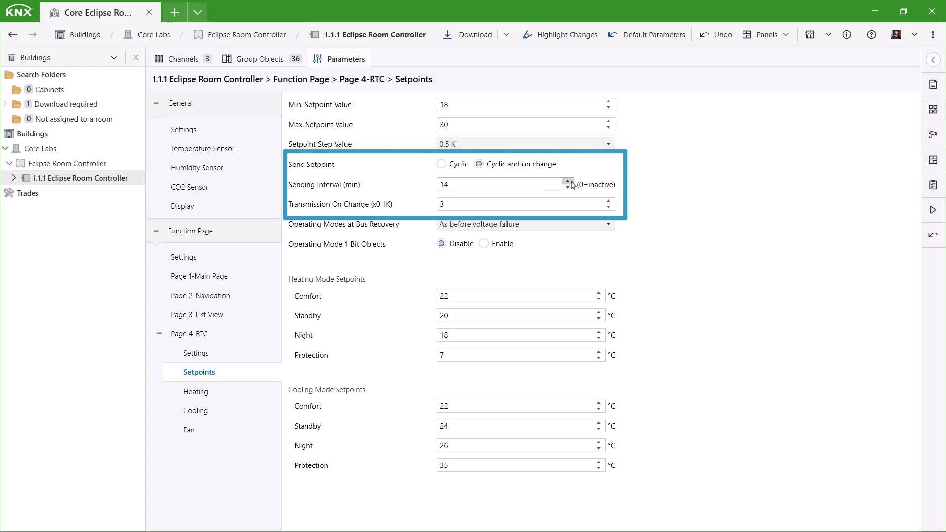
left_click(609, 201)
left_click(608, 201)
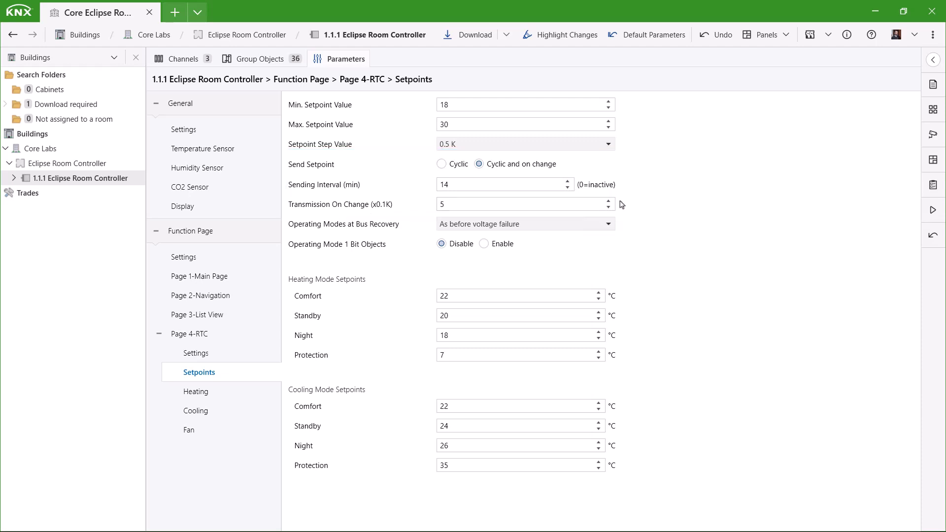
Keep the operating modes at bus recovery as before voltage failure and enable the operating mode 1 bit objects
left_click(604, 226)
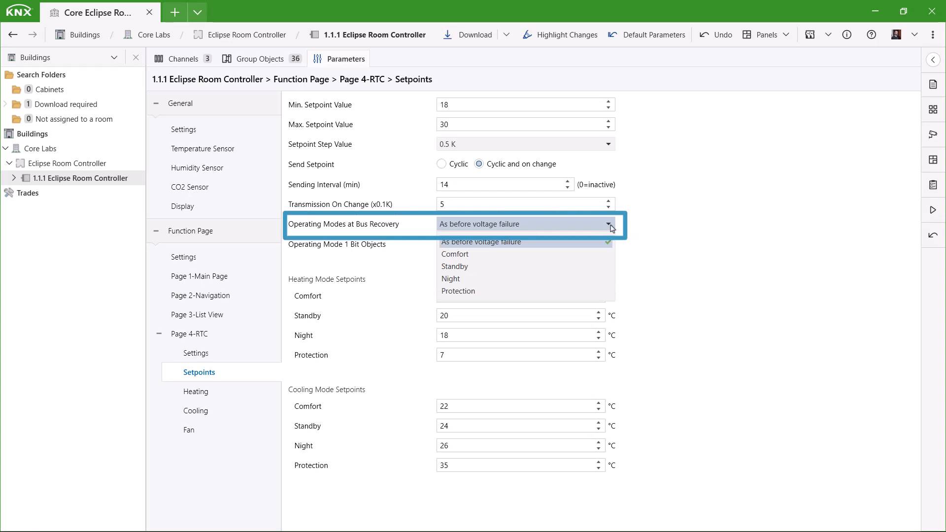
left_click(510, 242)
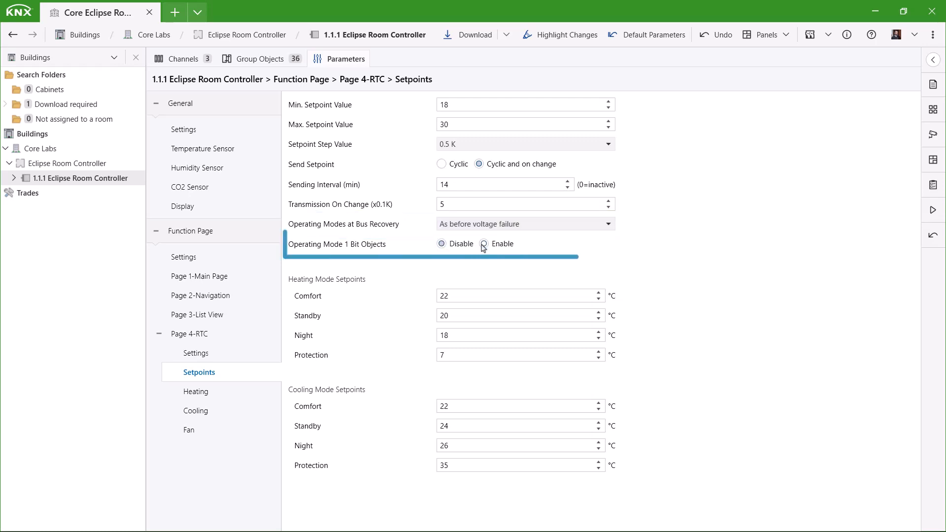
left_click(483, 245)
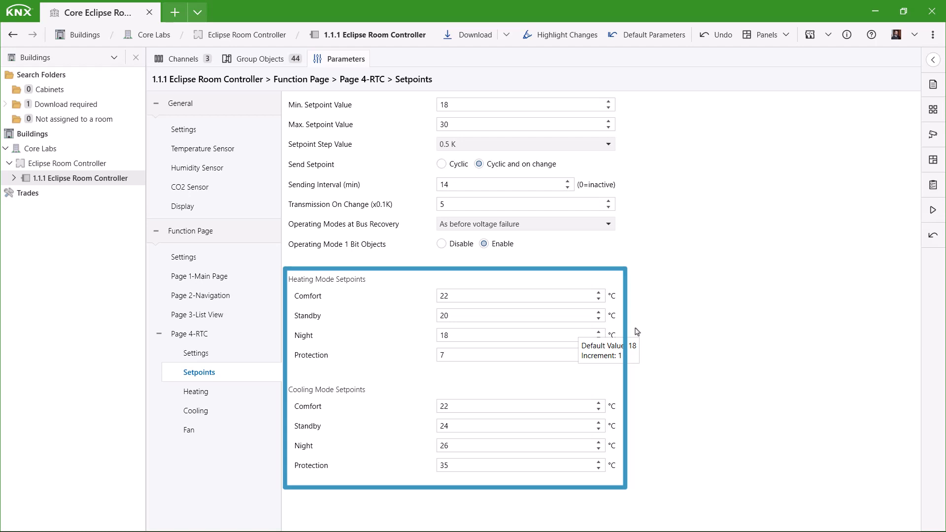
Set Page 4's heating control type to PI Continuous, first trying PWM-Switching PI Control and reviewing its heating types
left_click(215, 395)
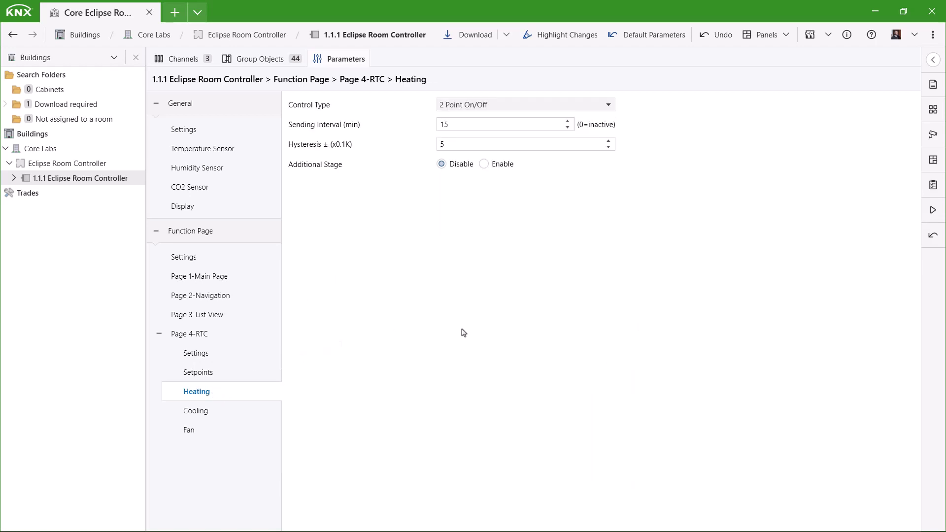
left_click(609, 105)
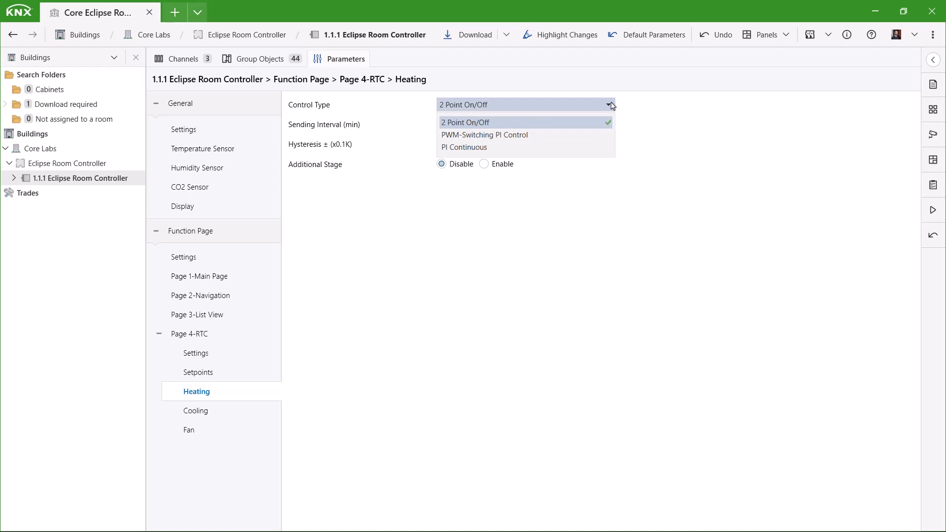
left_click(611, 106)
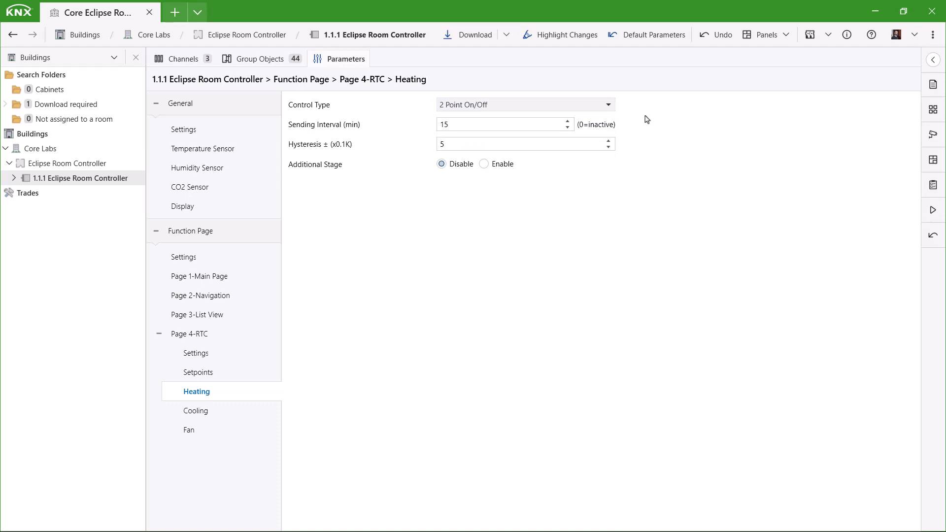
left_click(586, 107)
left_click(591, 135)
left_click(604, 147)
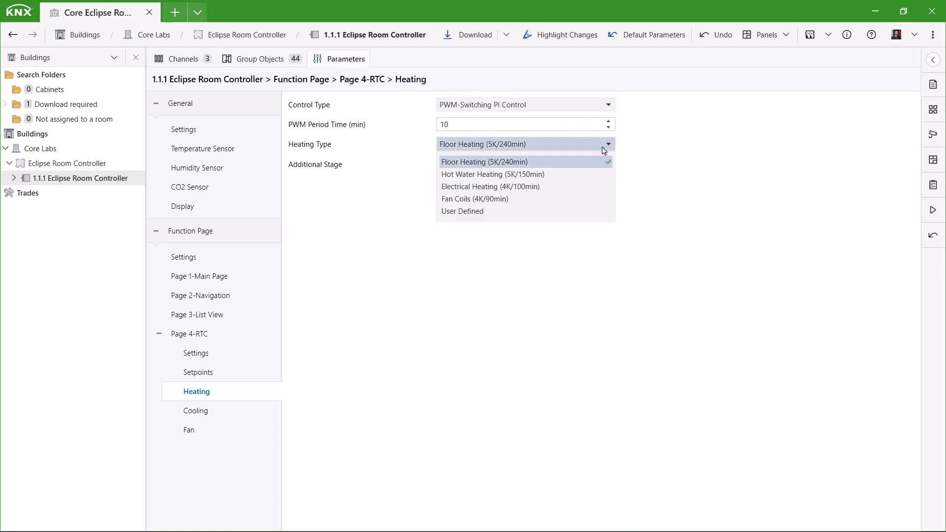
left_click(609, 150)
left_click(609, 105)
left_click(600, 149)
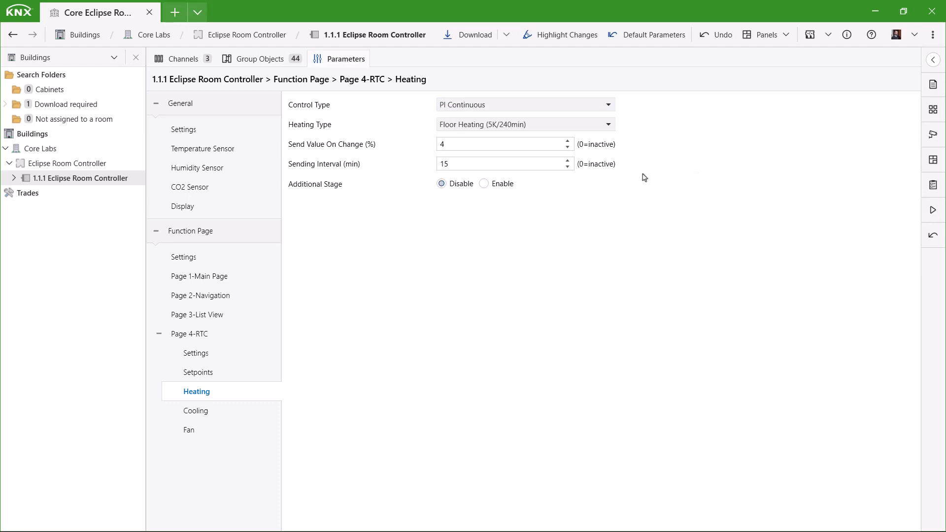
Enable the additional heating stage, allow disabling it from the bus, and leave its setpoint offset at 15 (x0.1K)
left_click(491, 189)
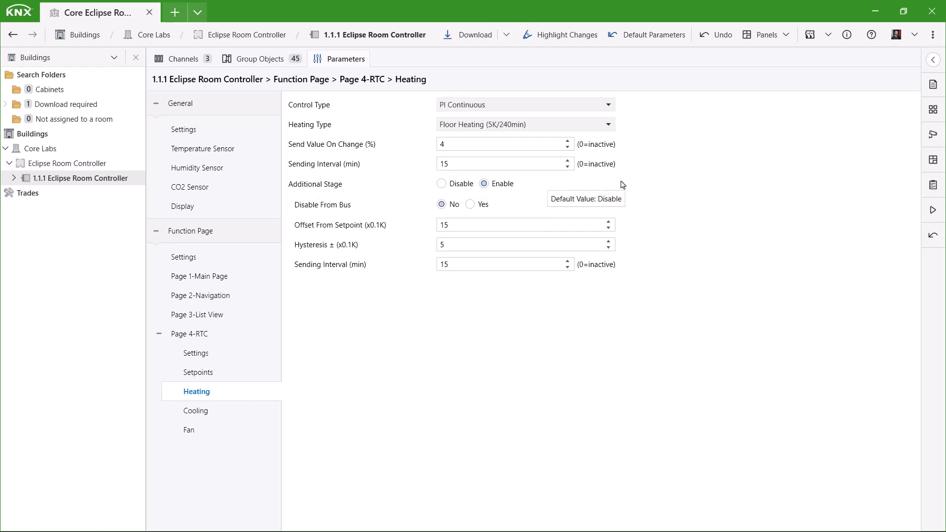
left_click(471, 205)
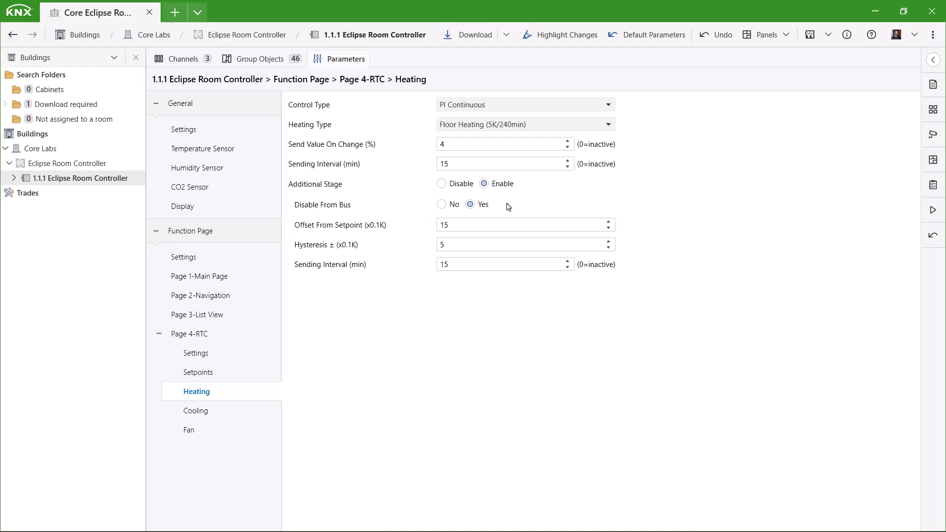
left_click(609, 222)
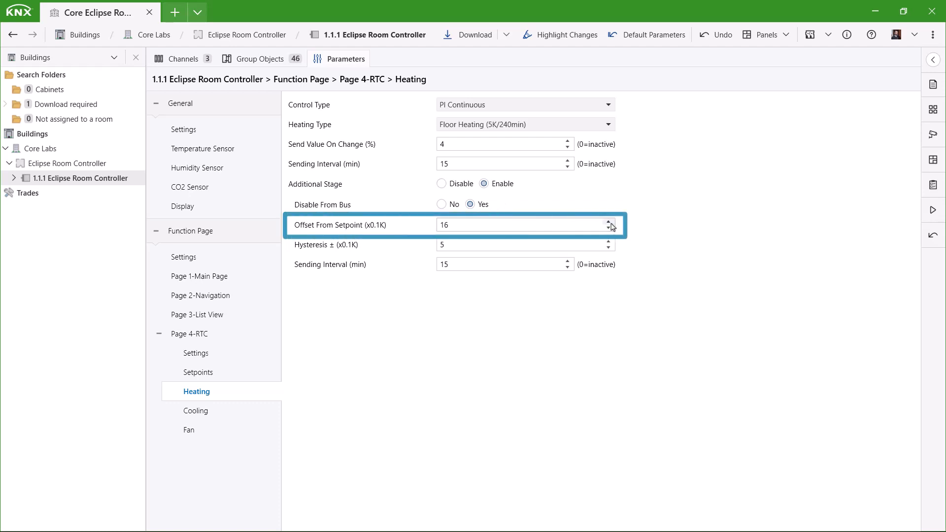
left_click(609, 222)
left_click(609, 228)
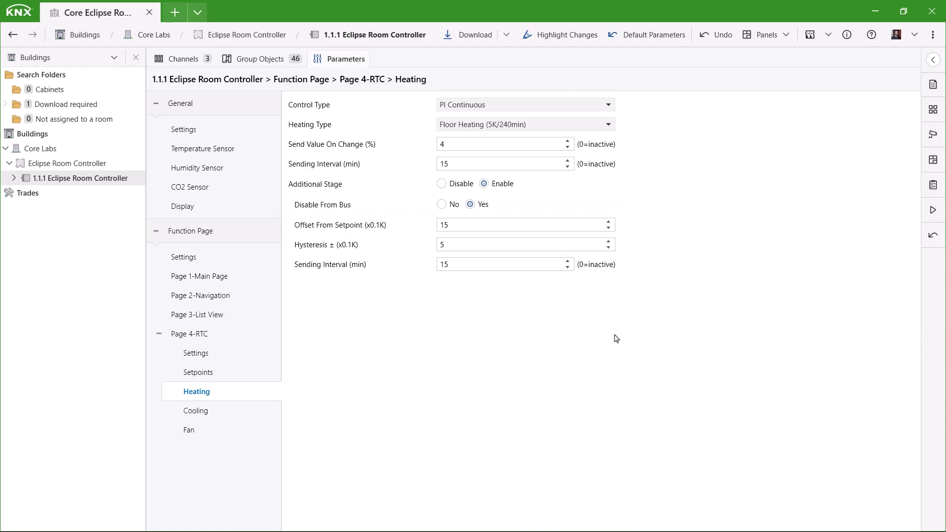
Set Page 4's heating and cooling control value output to use 2 objects
left_click(207, 414)
left_click(197, 355)
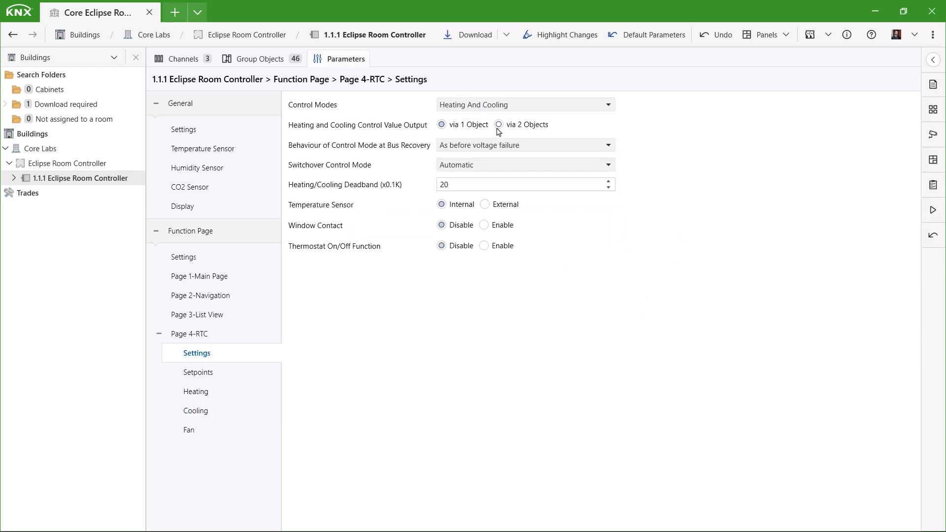
left_click(498, 121)
Set Page 4's cooling control type to PI Continuous with the Fan Coils (4K/90min) cooling type
left_click(202, 412)
left_click(474, 108)
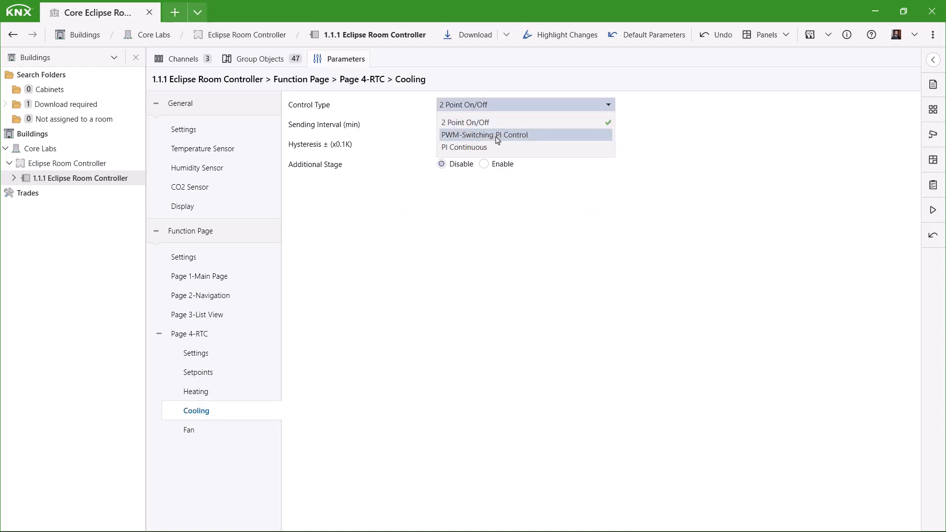
left_click(487, 105)
scroll(488, 106, "down", 2)
Enable the additional cooling stage, allow disabling it from the bus, and raise its offset from setpoint by one increment
left_click(496, 185)
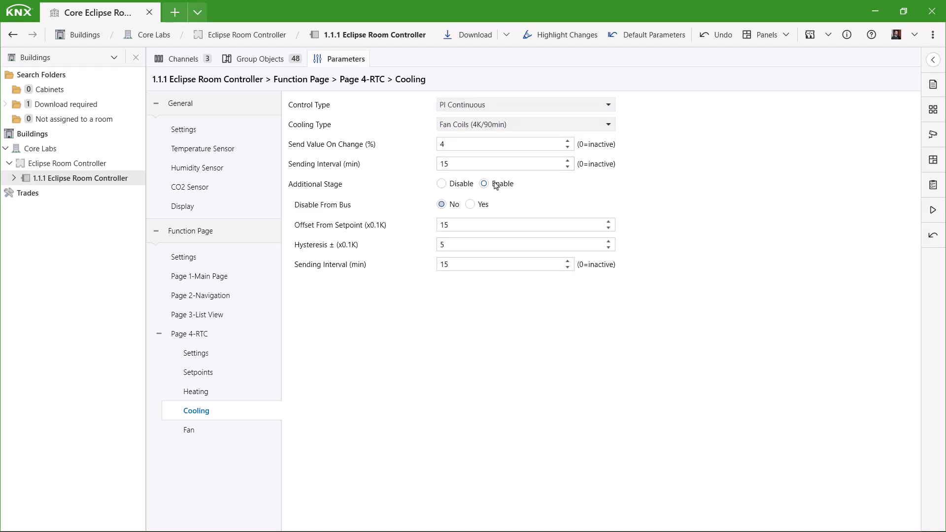
left_click(470, 204)
left_click(608, 221)
Enable fan control for Page 4 and set the fan display to Heating and Cooling
left_click(209, 427)
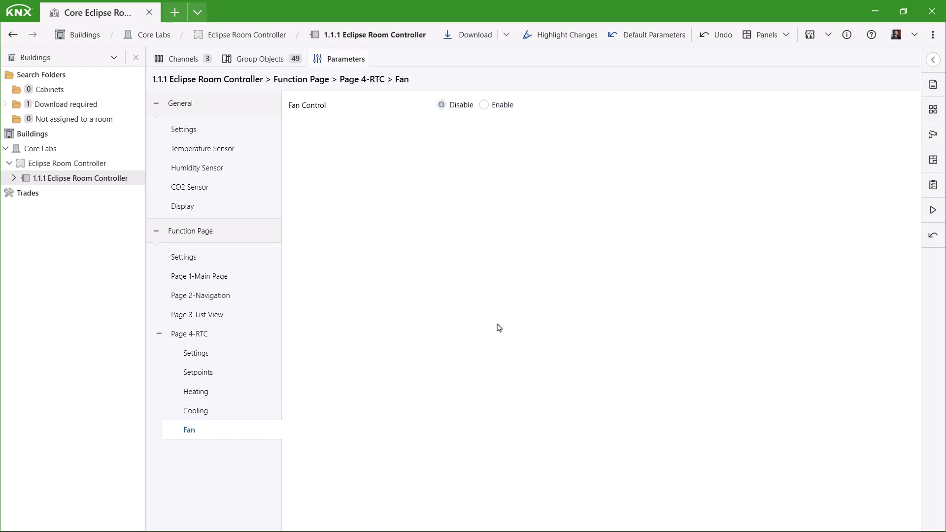
left_click(484, 105)
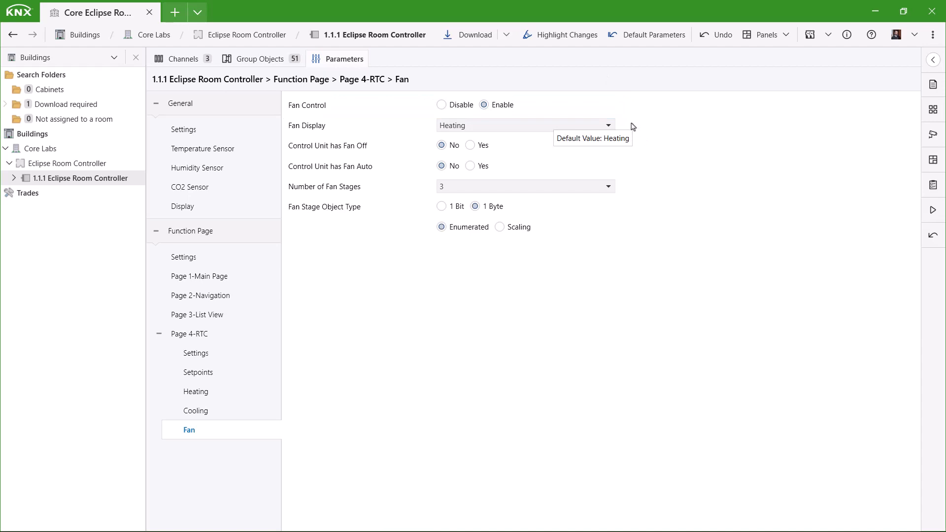
left_click(609, 126)
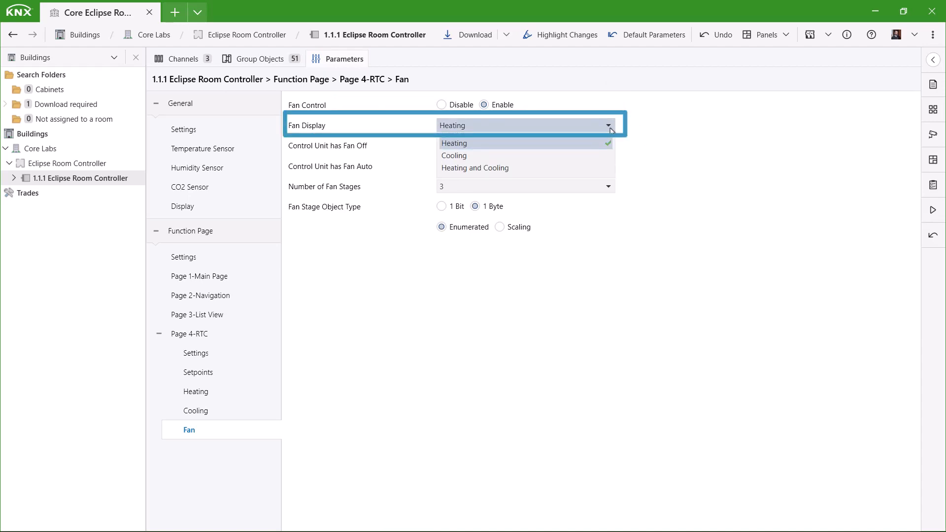
left_click(604, 169)
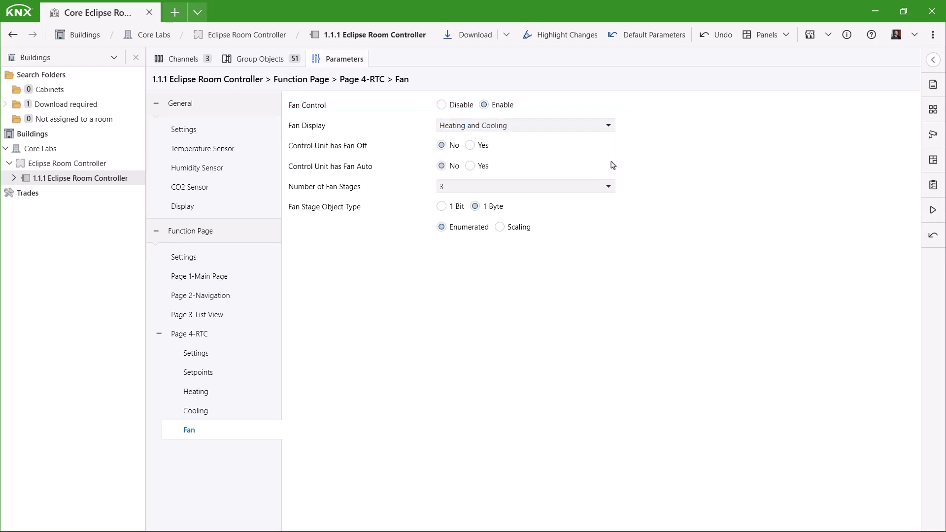
Give the control unit fan off and fan auto functions, and enable the fan auto/manual object
left_click(471, 145)
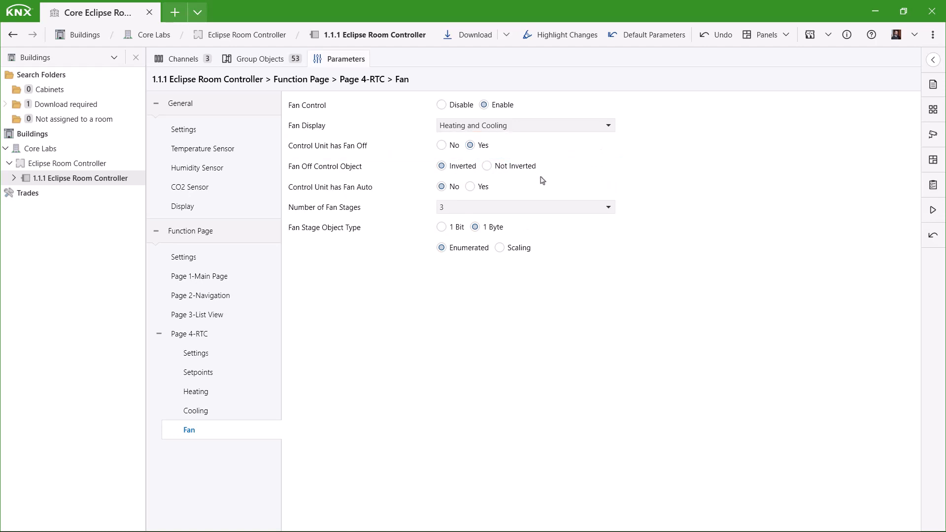
left_click(470, 187)
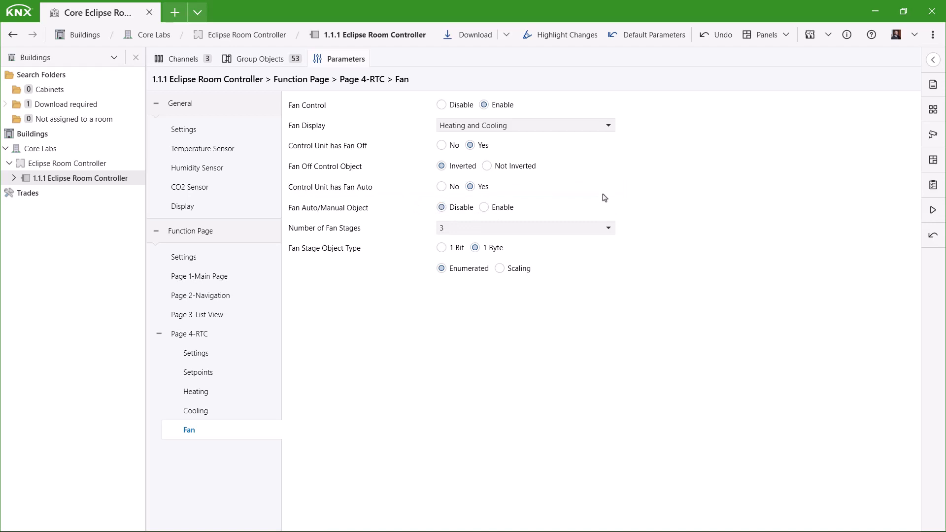
left_click(497, 209)
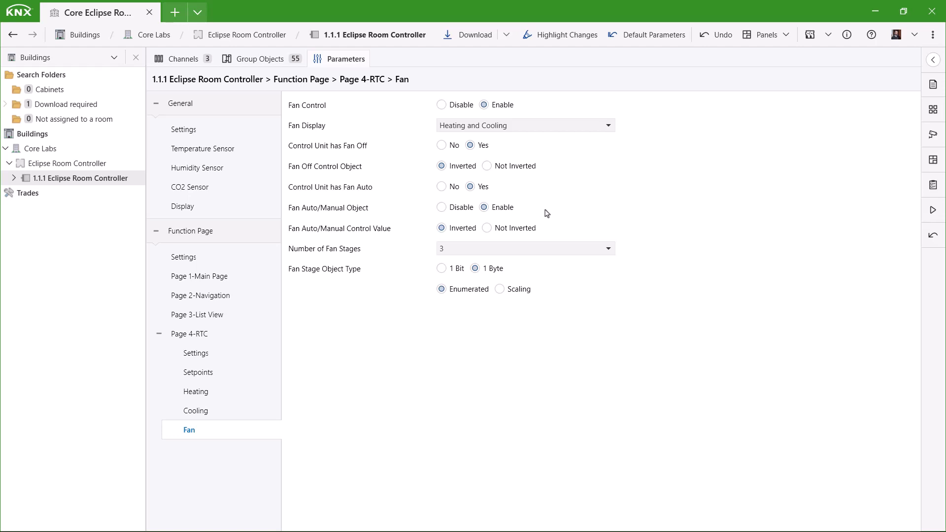
Review the number of fan stages choices and try the 1 Bit fan stage object type, returning it to 1 Byte
left_click(609, 250)
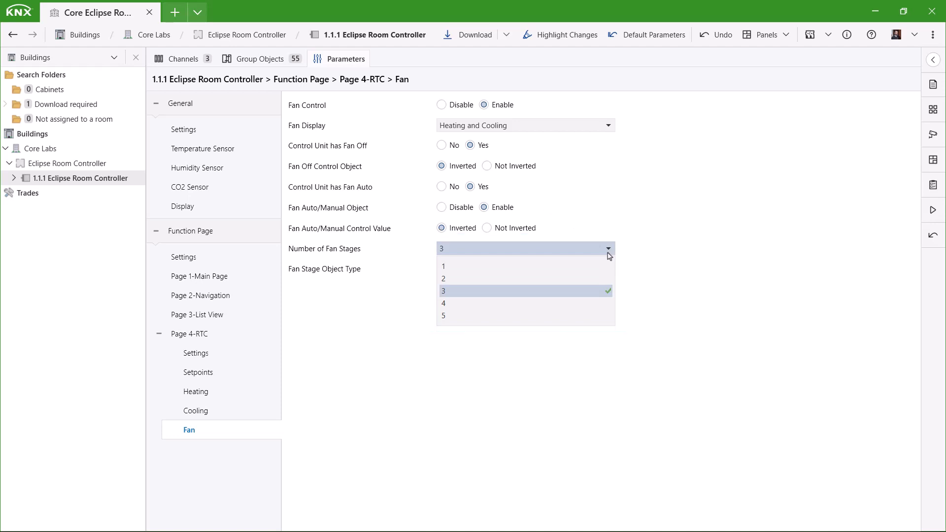
left_click(608, 258)
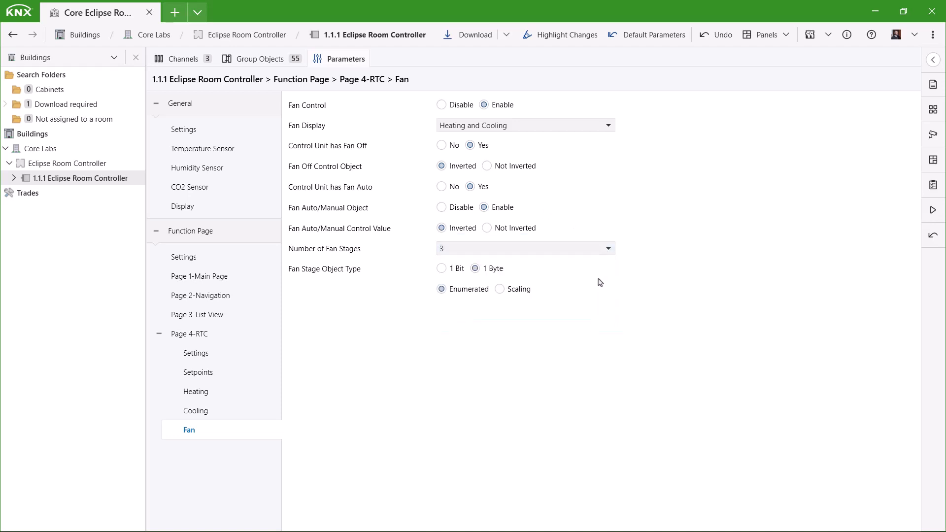
left_click(450, 274)
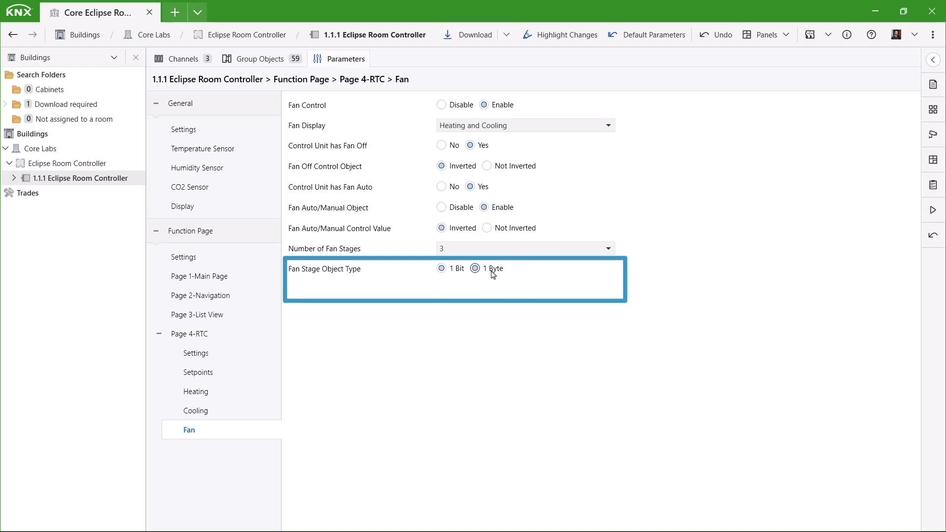
left_click(492, 274)
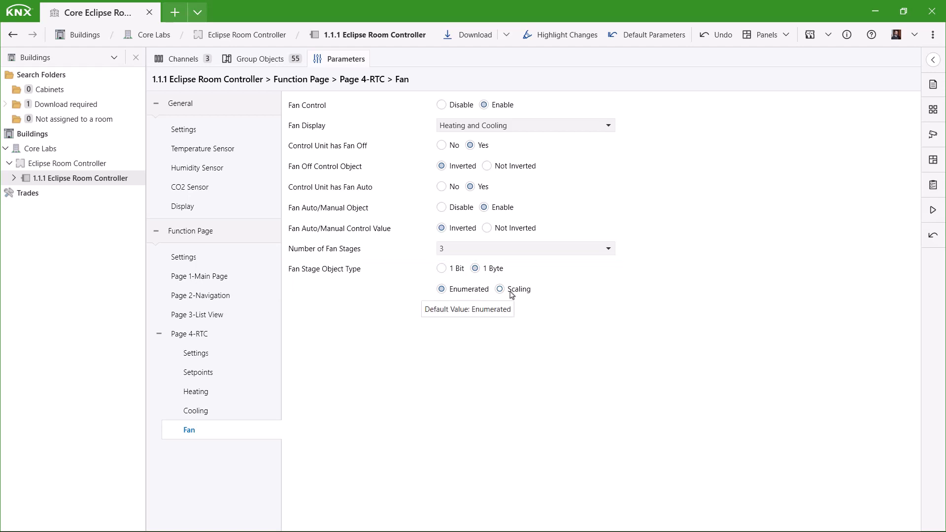
Change Page 4's page function to Slave Thermostat and keep its control modes at Heating And Cooling
left_click(200, 335)
left_click(522, 164)
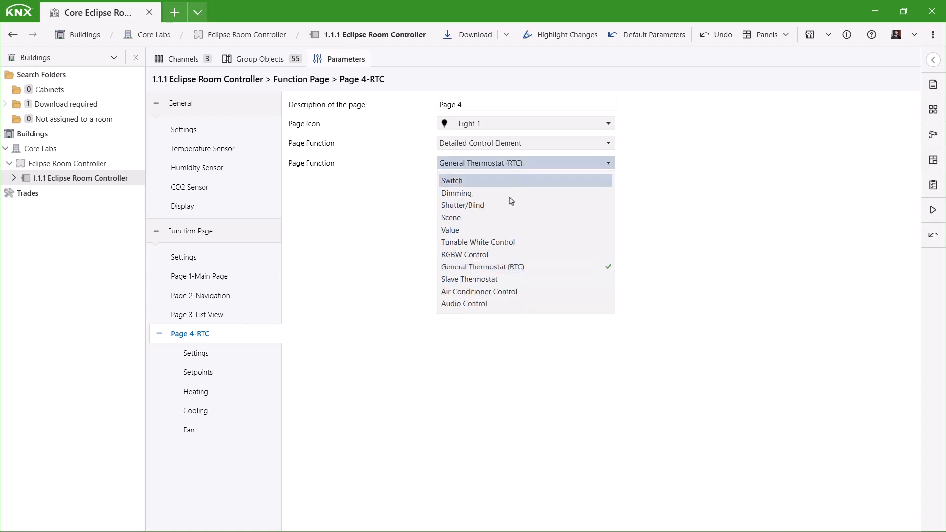
left_click(488, 280)
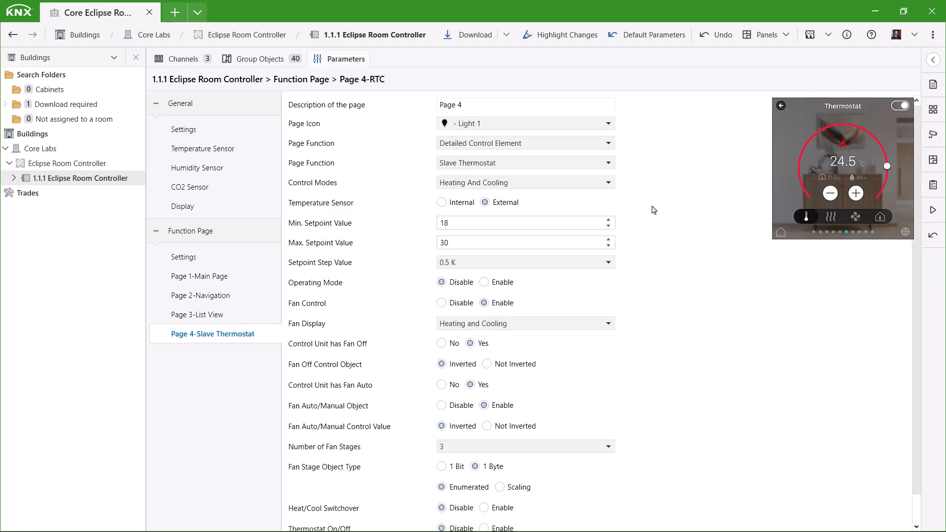
left_click(606, 184)
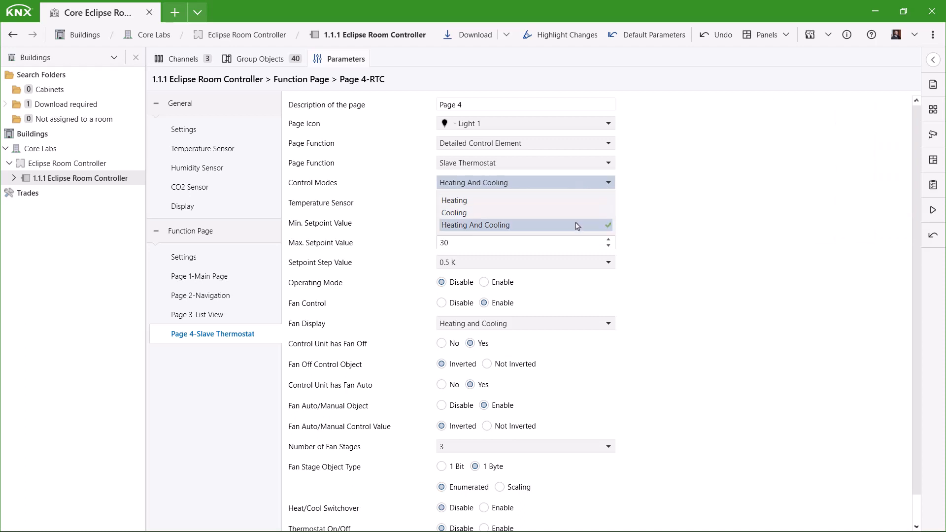
left_click(591, 186)
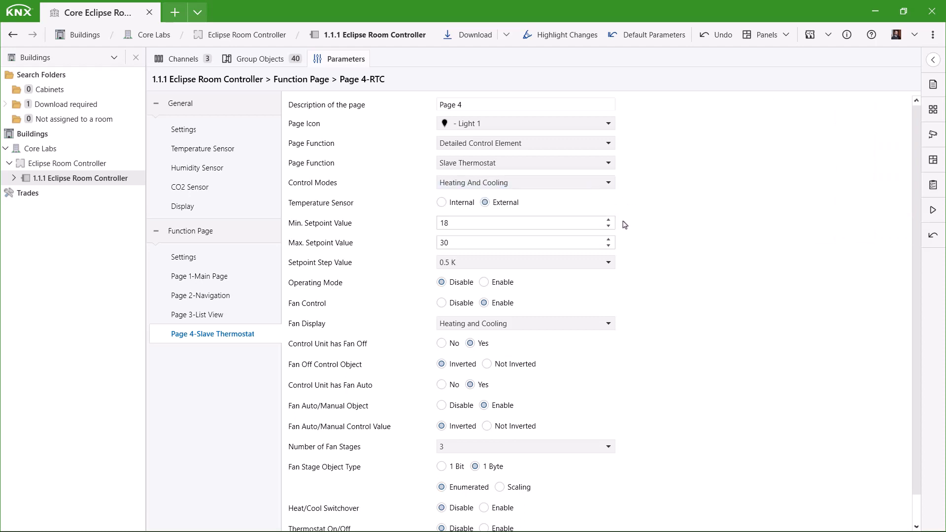
Enable the slave thermostat's operating mode, heat/cool switchover, thermostat on/off and window contact
left_click(513, 285)
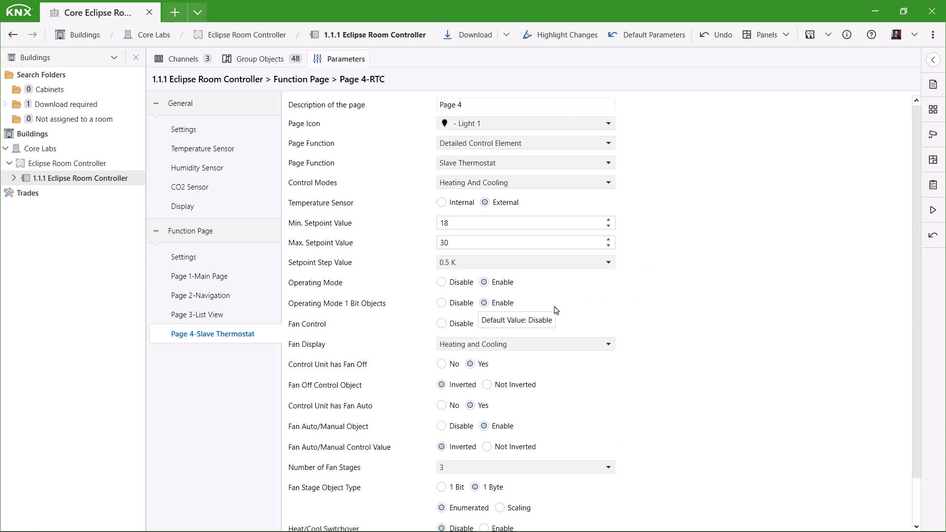
scroll(632, 300, "down", 2)
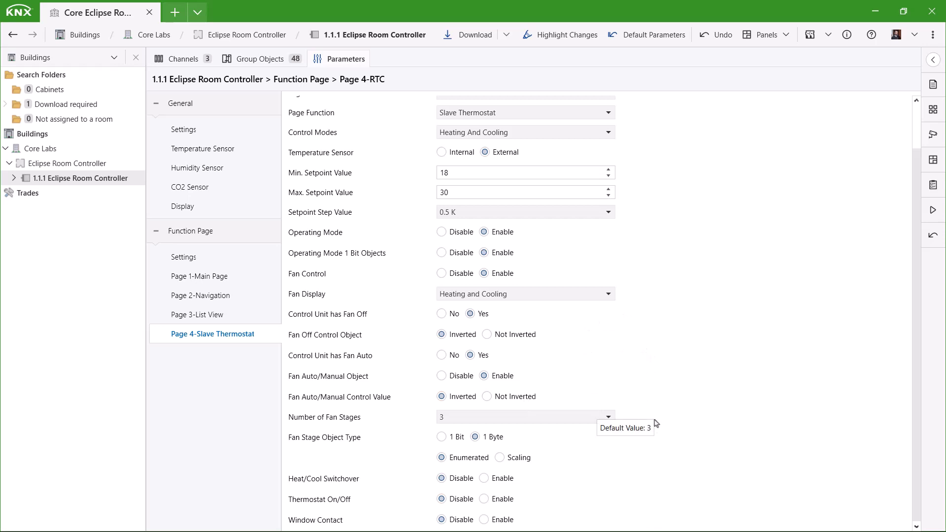
left_click(502, 479)
left_click(509, 500)
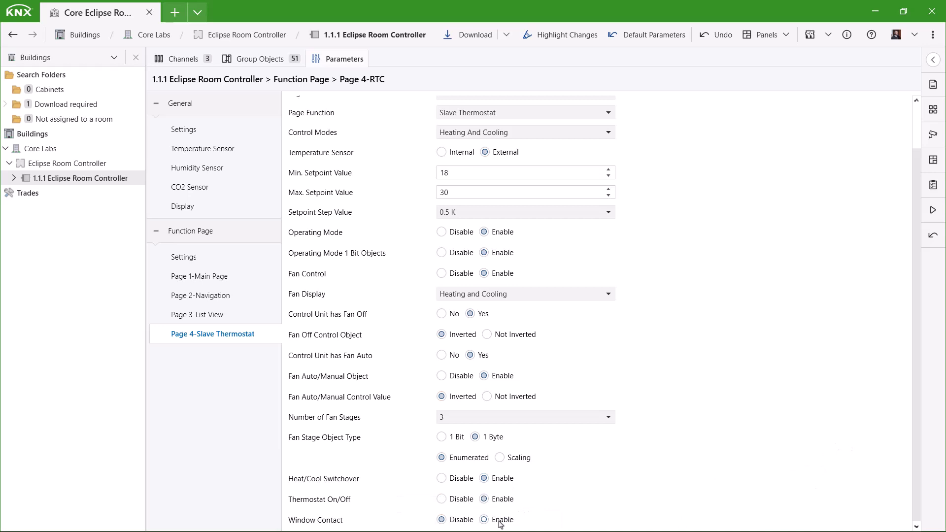
left_click(500, 520)
scroll(611, 485, "down", 1)
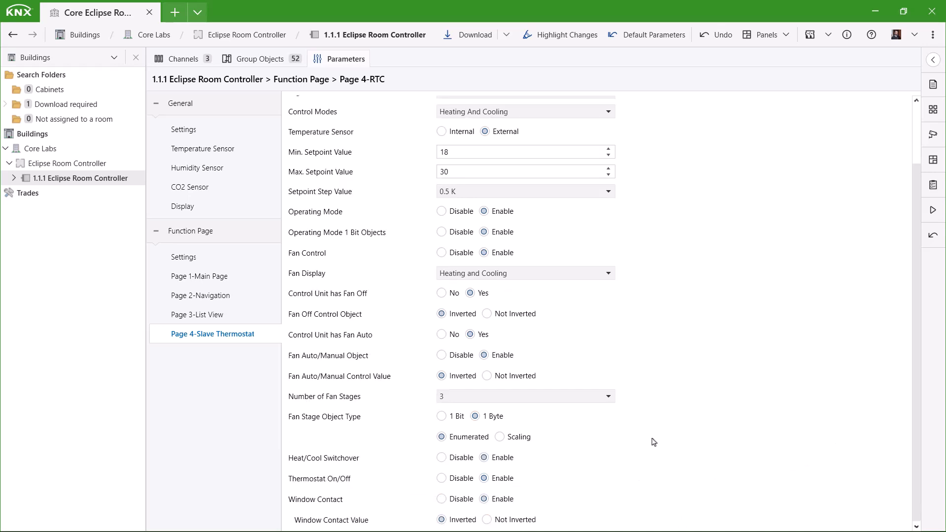
Change Page 4's page function to Air Conditioner Control and disable its window contact
scroll(375, 234, "up", 3)
left_click(473, 163)
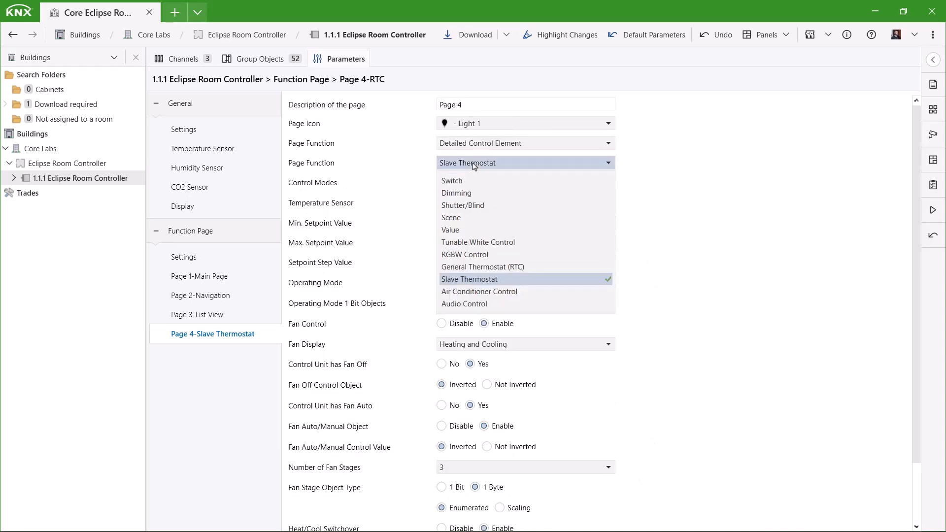
left_click(560, 276)
key("Down")
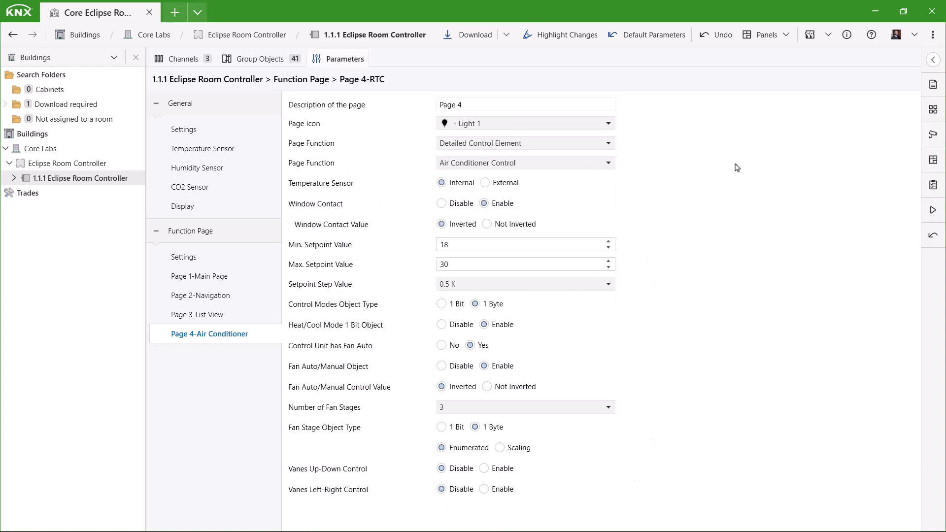
left_click(463, 210)
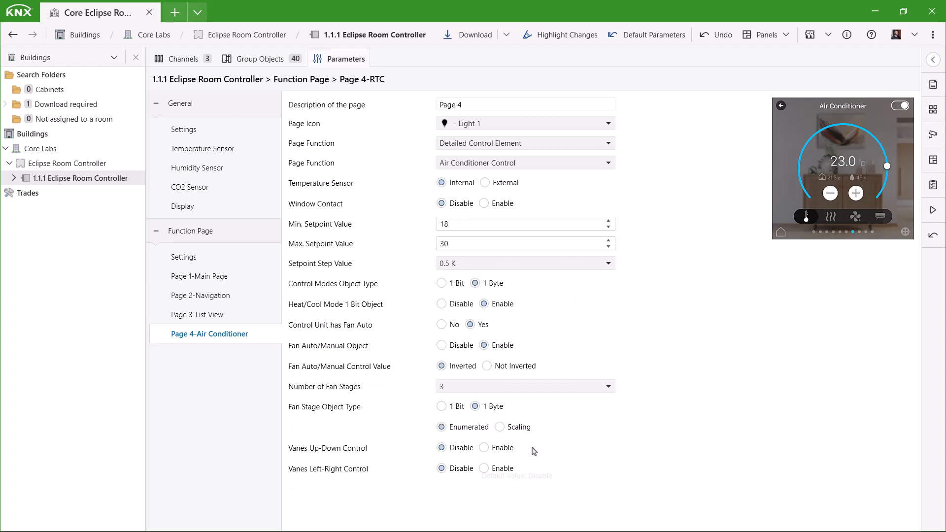
Enable the air conditioner's vanes up-down and left-right controls, each with 5 positions
left_click(499, 449)
left_click(489, 474)
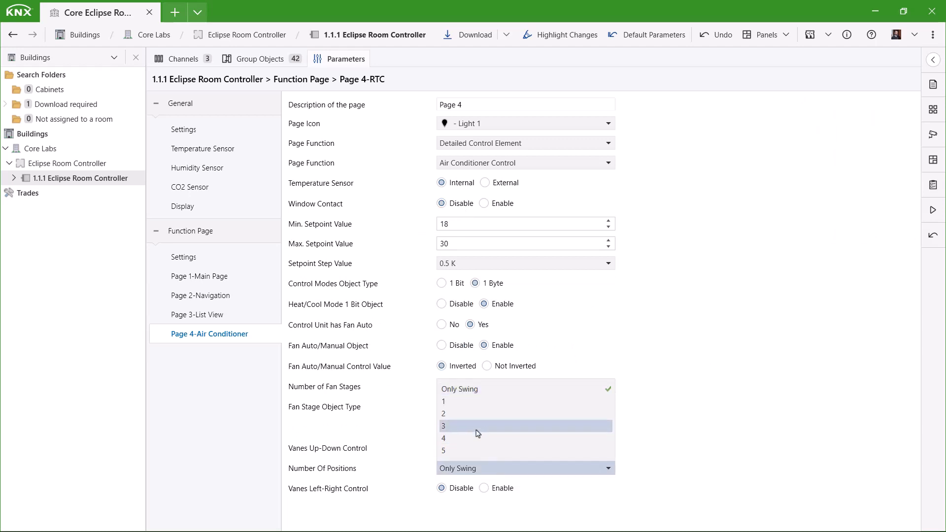
left_click(480, 451)
left_click(500, 491)
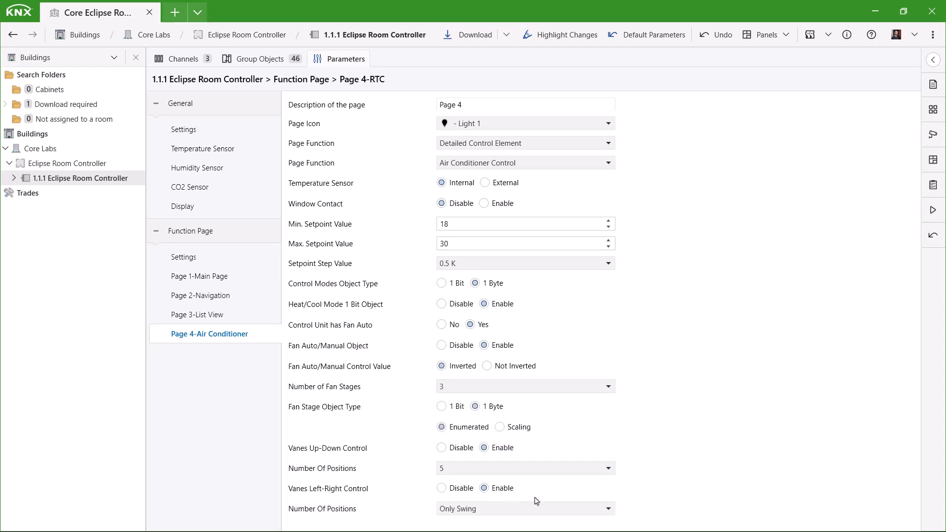
left_click(579, 509)
left_click(542, 492)
Change Page 4's page function to Audio Control and review its group objects from Play/Pause to Playlist Name, returning to the parameters
left_click(466, 168)
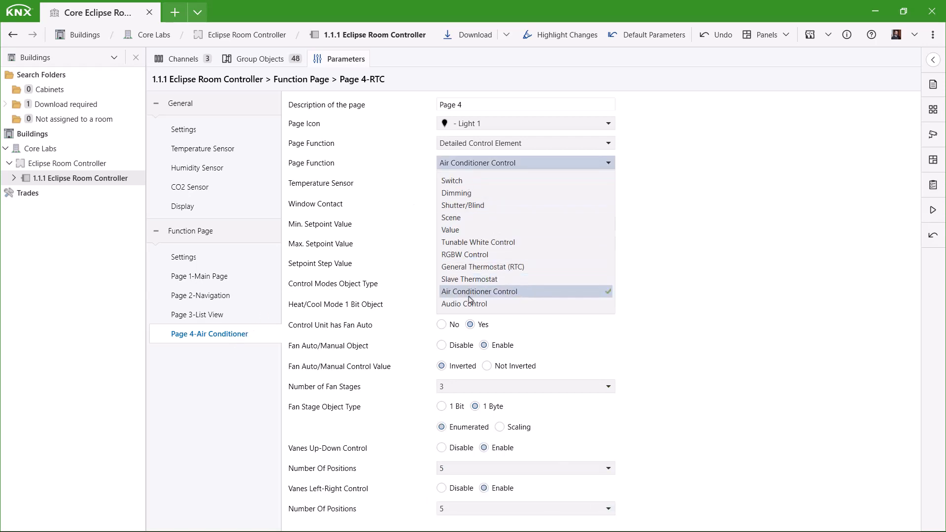
left_click(481, 305)
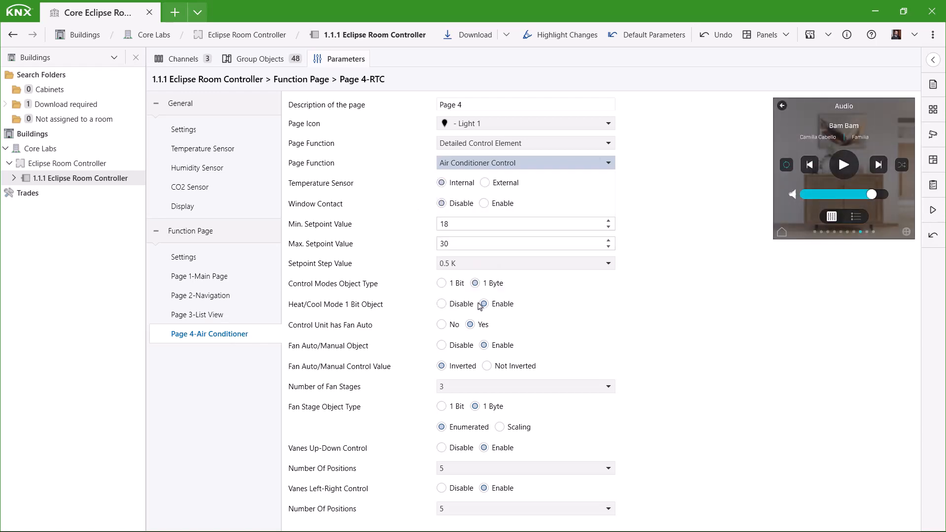
left_click(269, 60)
scroll(319, 351, "down", 3)
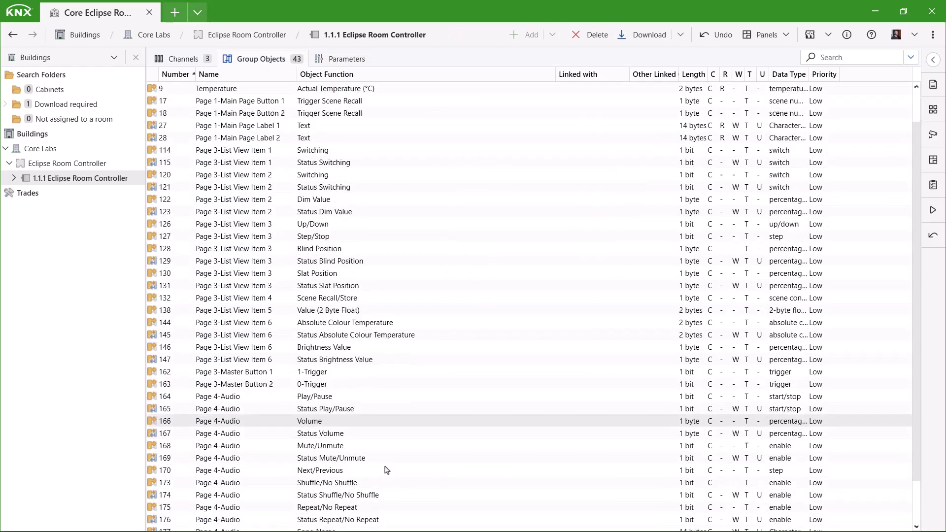
left_click(319, 351)
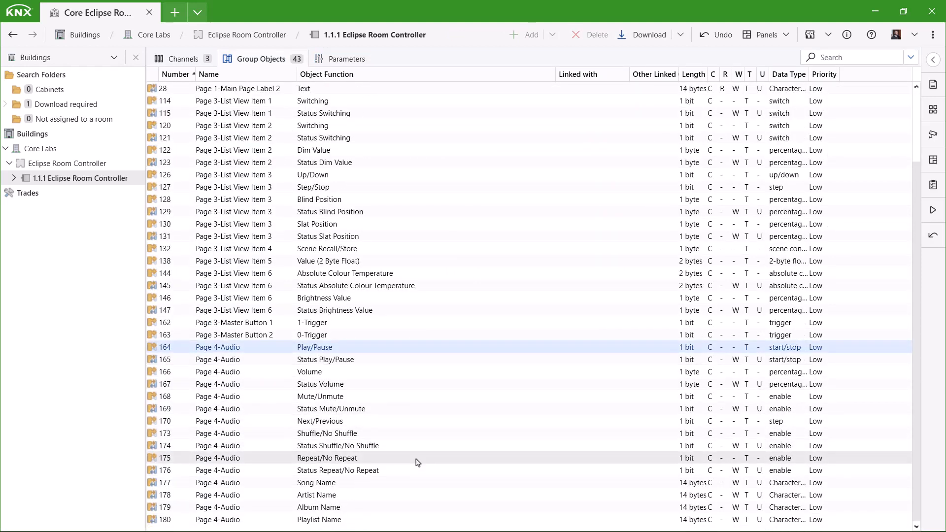
left_click(357, 522, "shift")
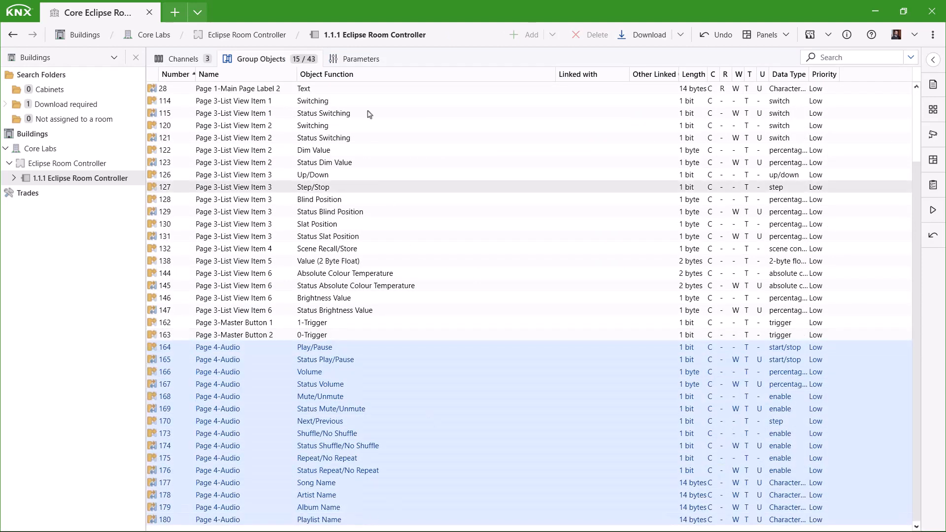
left_click(356, 60)
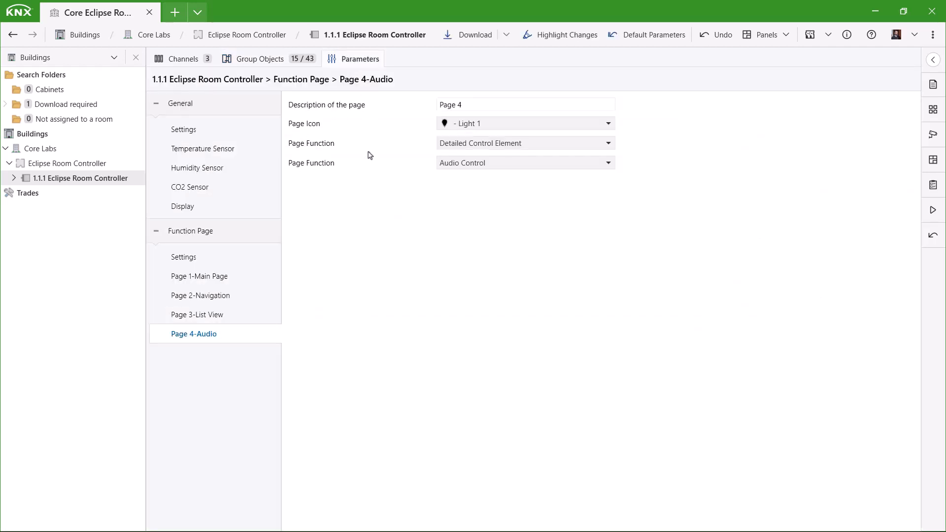